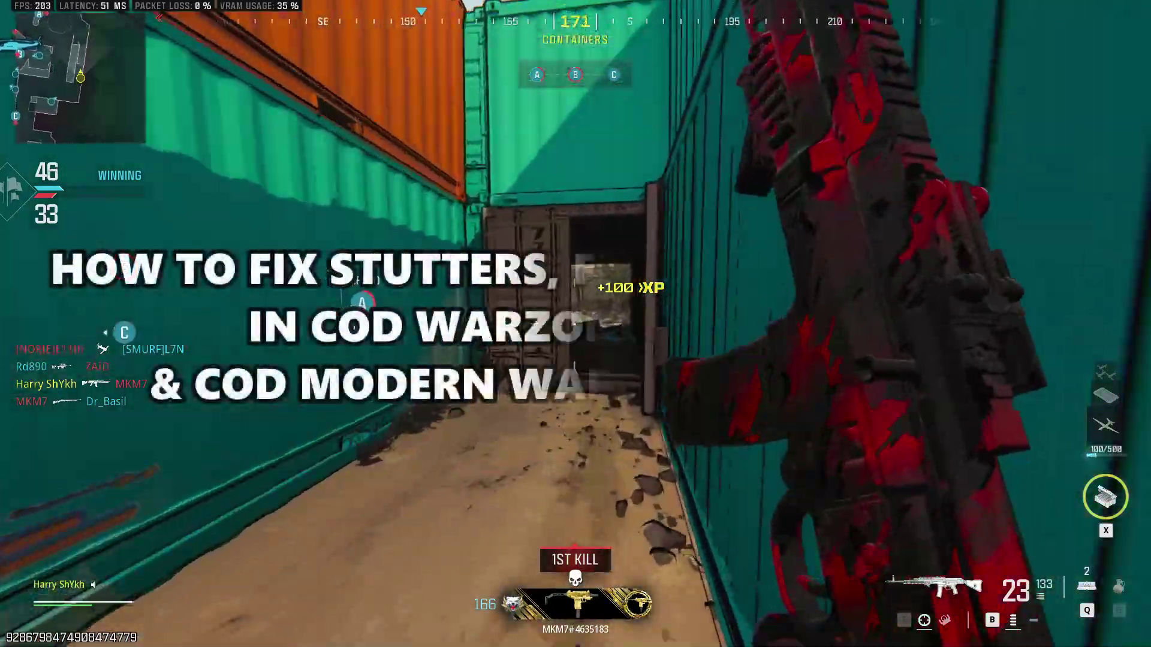
pyautogui.press('r')
pyautogui.press('w')
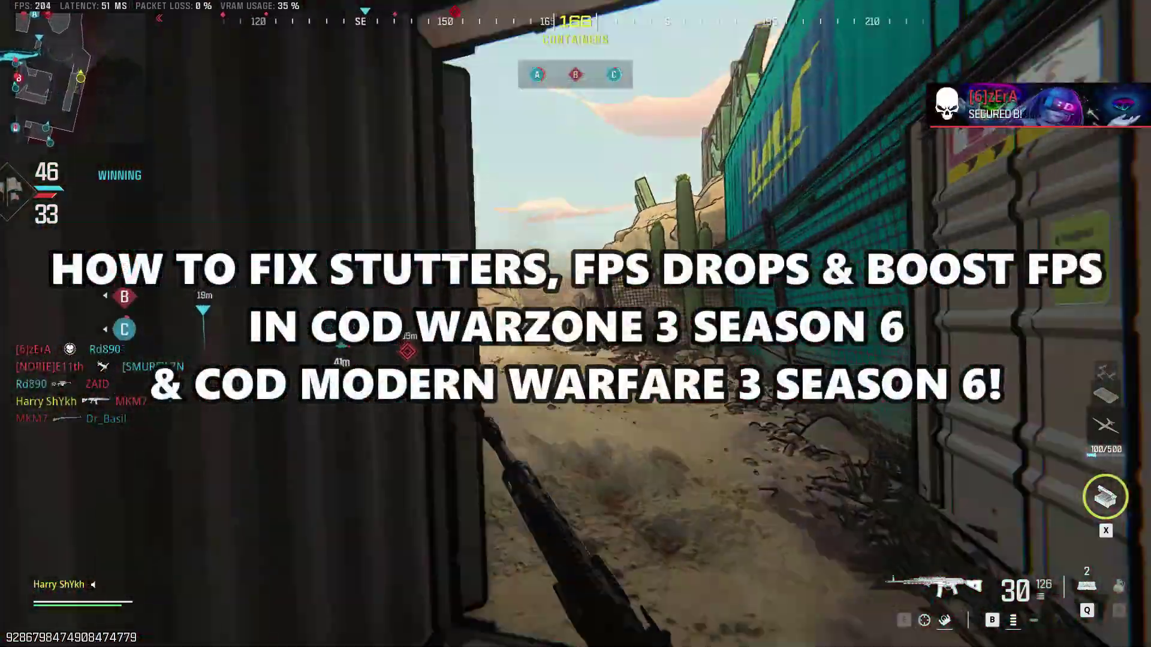
pyautogui.press('w')
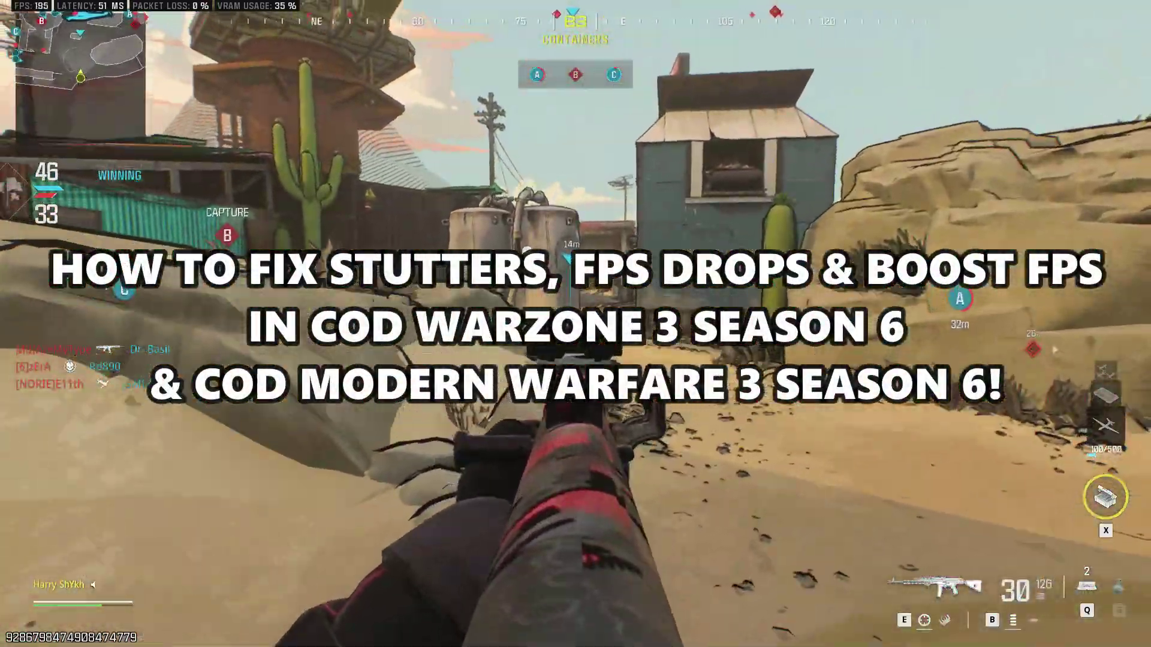
pyautogui.press('w')
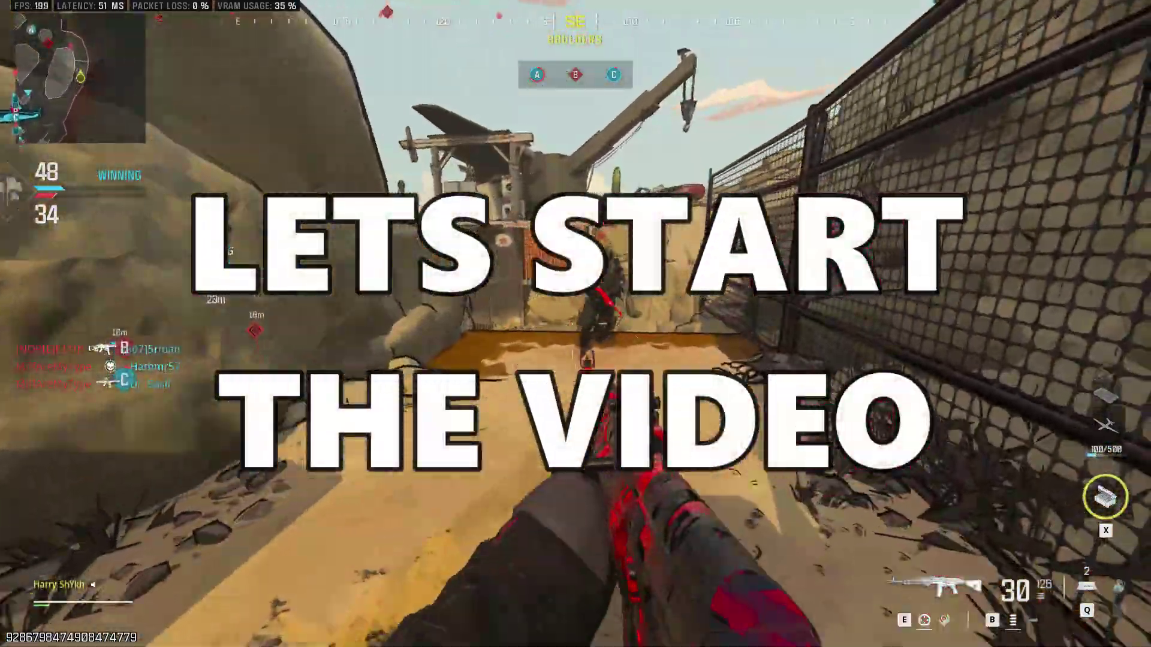
pyautogui.click(576, 323)
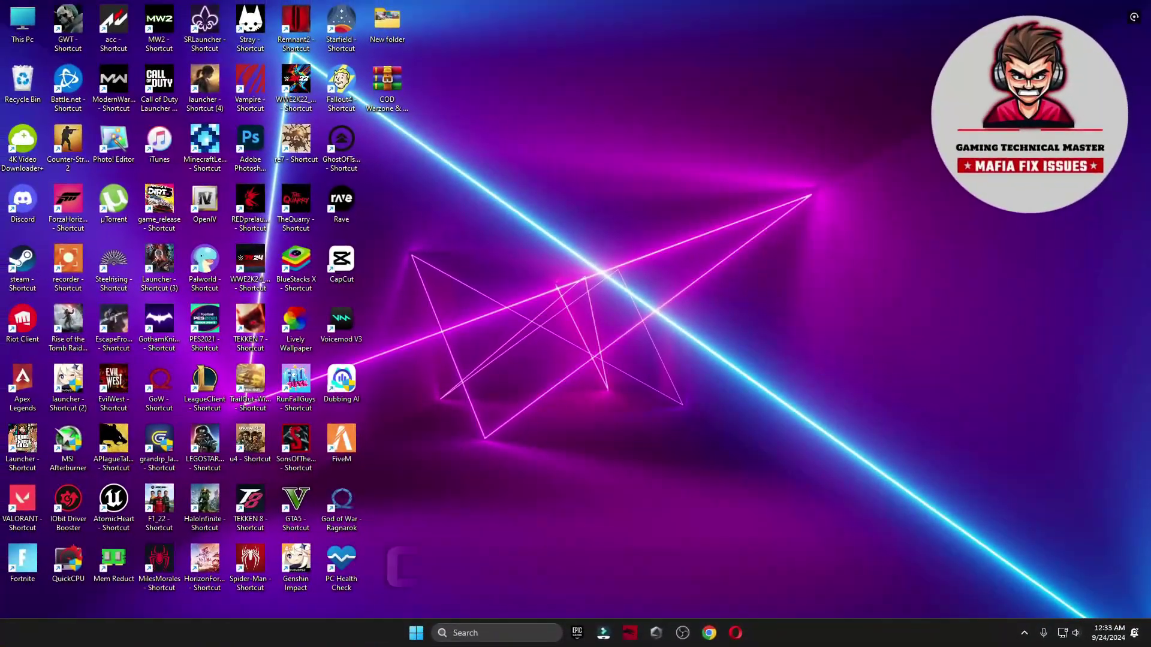
# Step: Find the Create a restore point settings and configure Local Disk (C:) with system protection turned on
pyautogui.click(512, 635)
pyautogui.write('create a restore point')
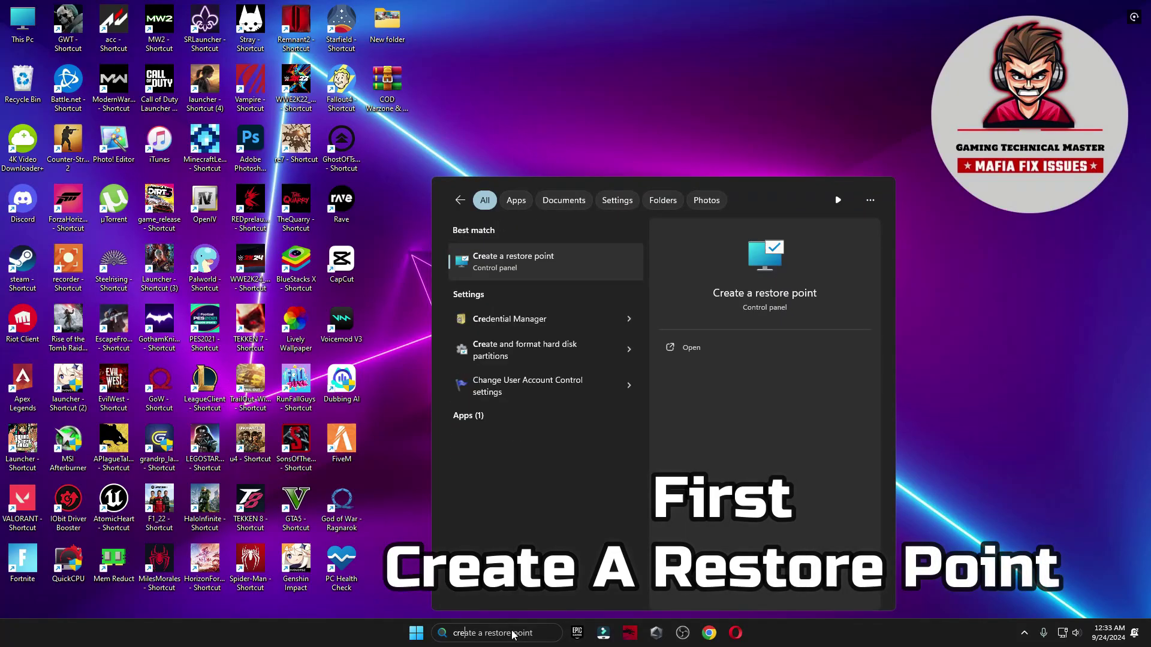
pyautogui.click(520, 249)
pyautogui.moveTo(267, 130); pyautogui.dragTo(652, 140)
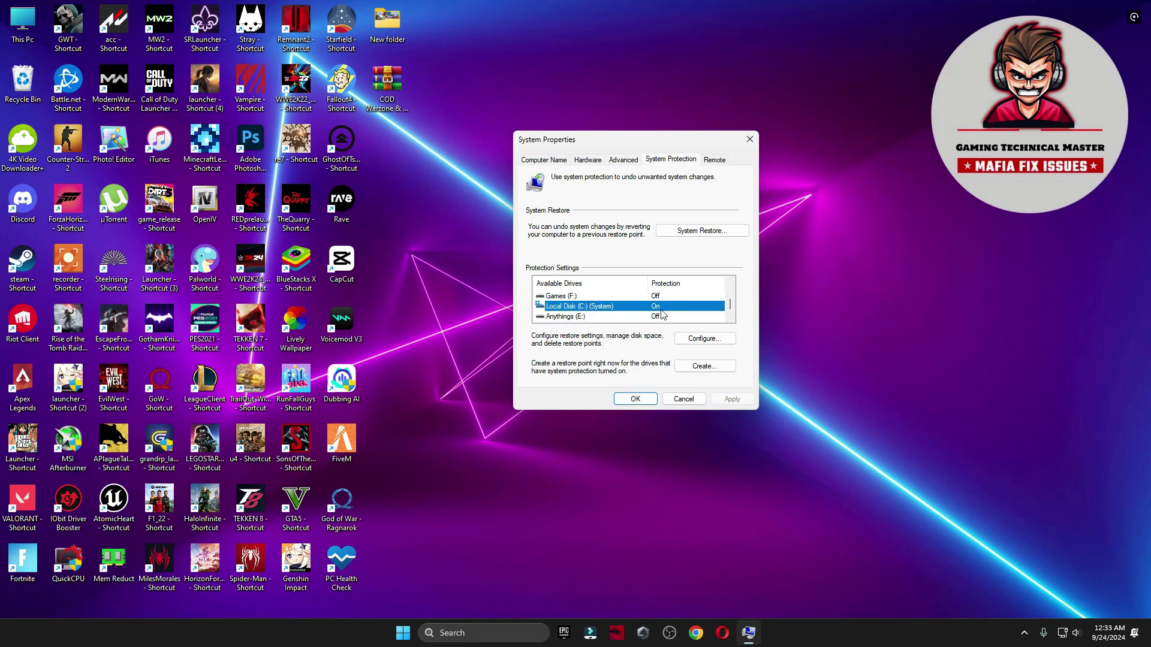
pyautogui.click(708, 340)
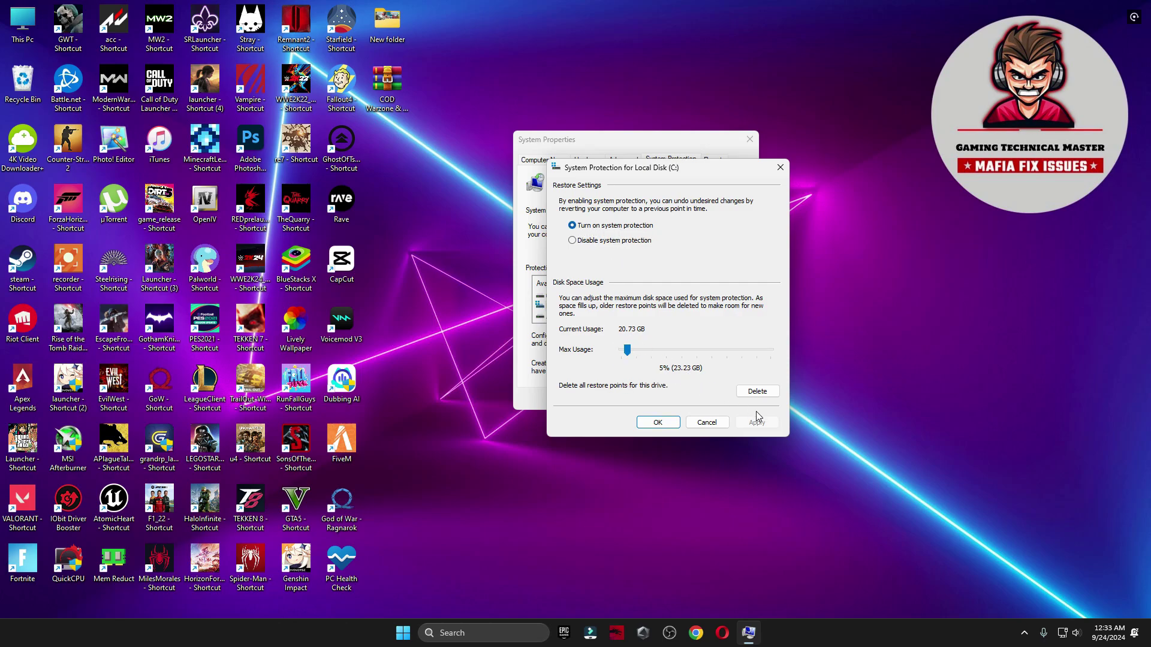
pyautogui.click(658, 422)
# Step: Create a restore point described as "backup" and close System Properties
pyautogui.click(705, 367)
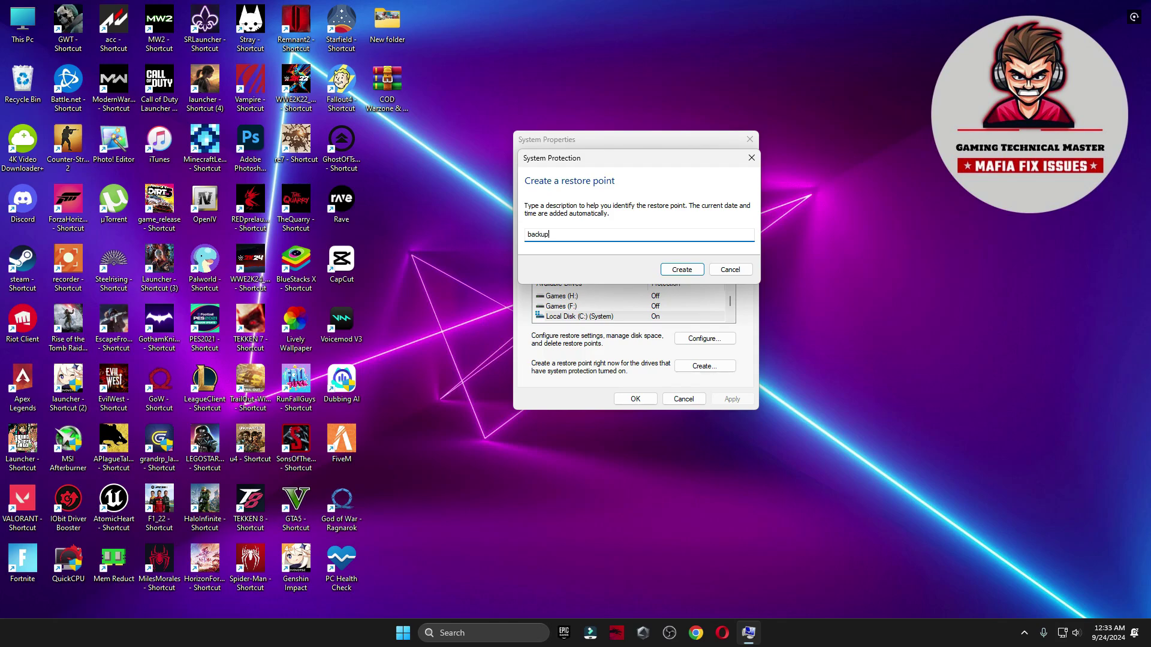
pyautogui.click(681, 272)
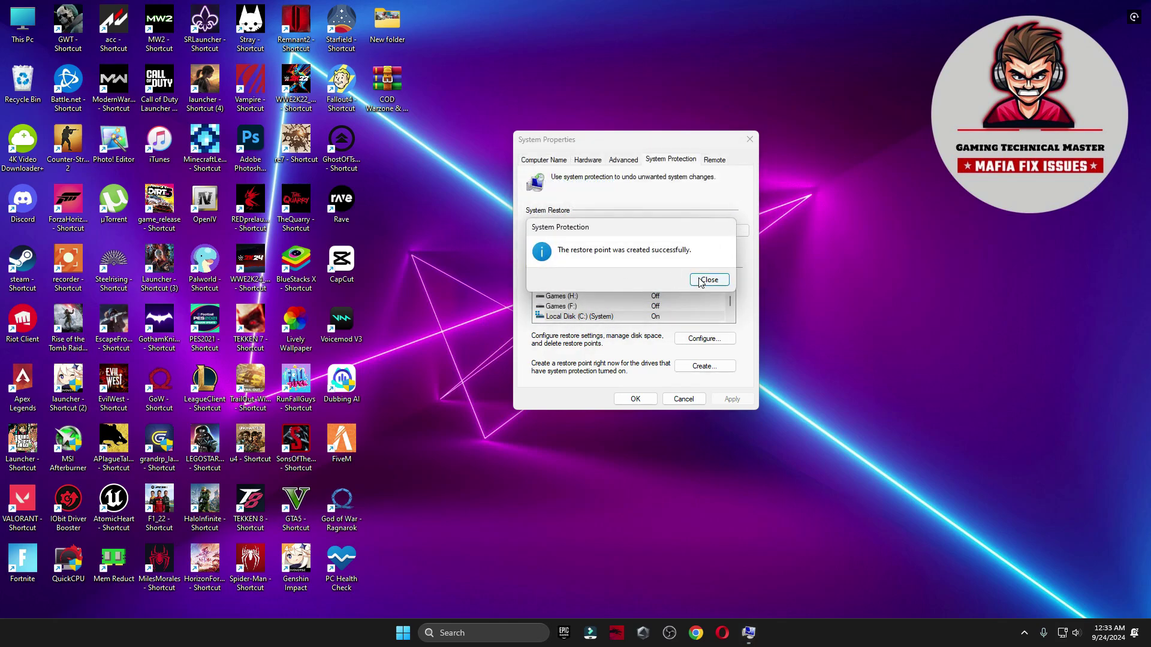
pyautogui.click(701, 281)
pyautogui.click(637, 400)
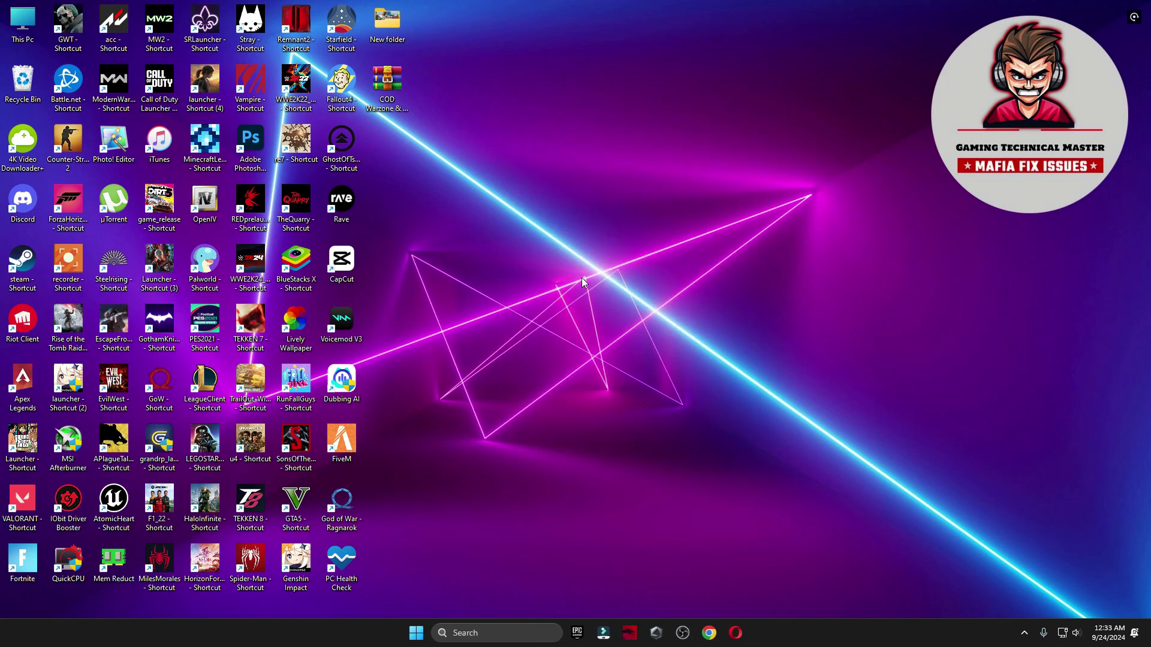
# Step: Move the COD Warzone & Modern Warfare 3 FPS Boost Pack archive to an empty desktop area and extract it into its own folder there
pyautogui.moveTo(543, 171); pyautogui.dragTo(566, 208)
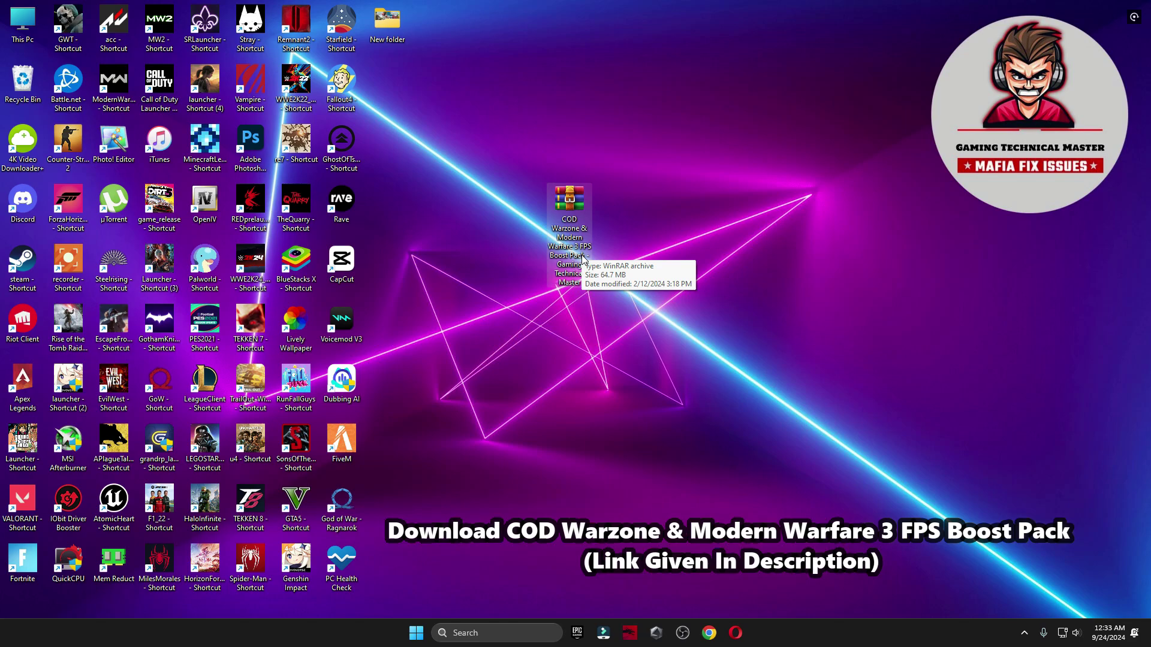
pyautogui.rightClick(561, 237)
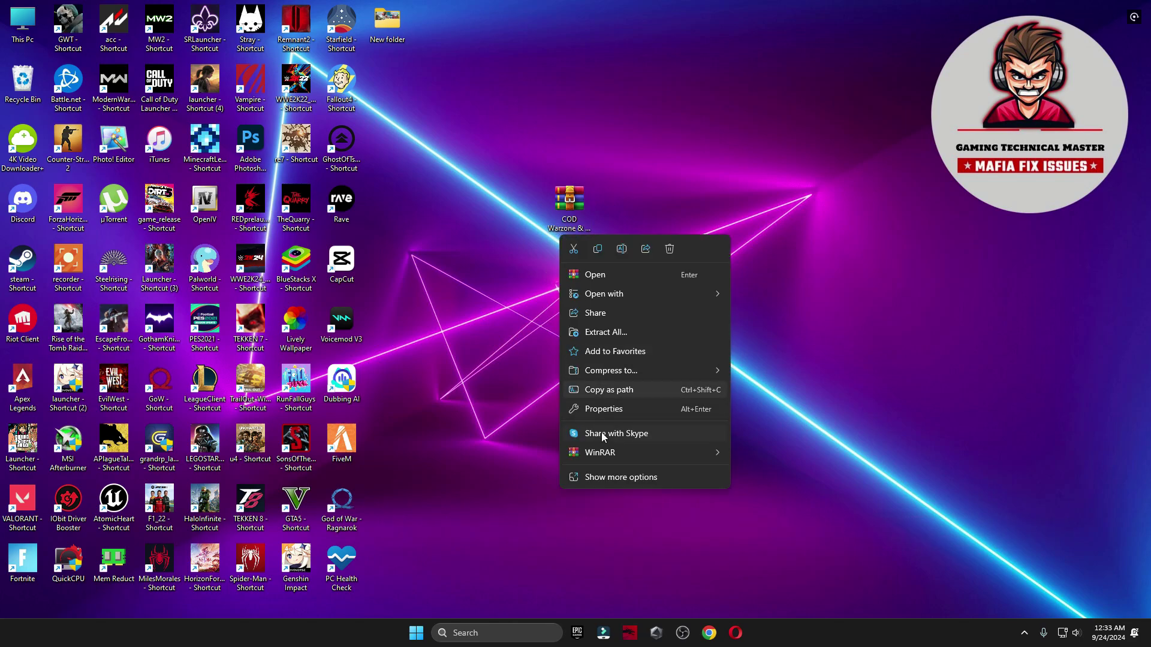
pyautogui.moveTo(594, 452)
pyautogui.click(763, 517)
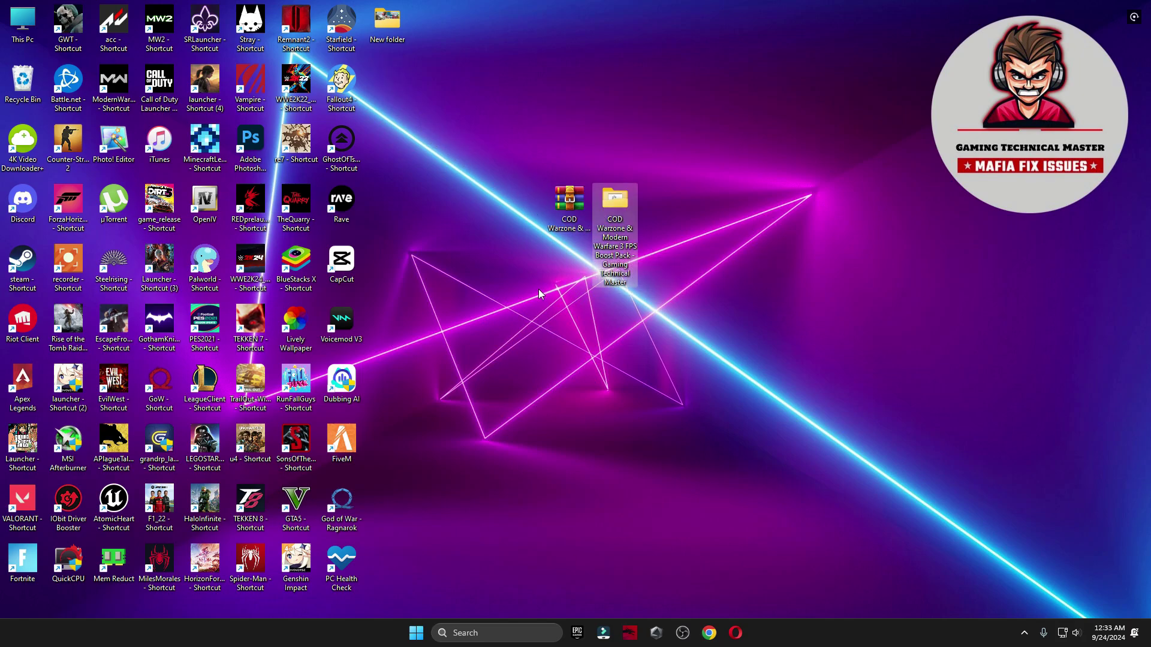
# Step: Run the Delete Prefetch Files, Delete Temporary Files and Delete Windows Update Cache scripts from the extracted pack's Cleanup folder
pyautogui.doubleClick(610, 203)
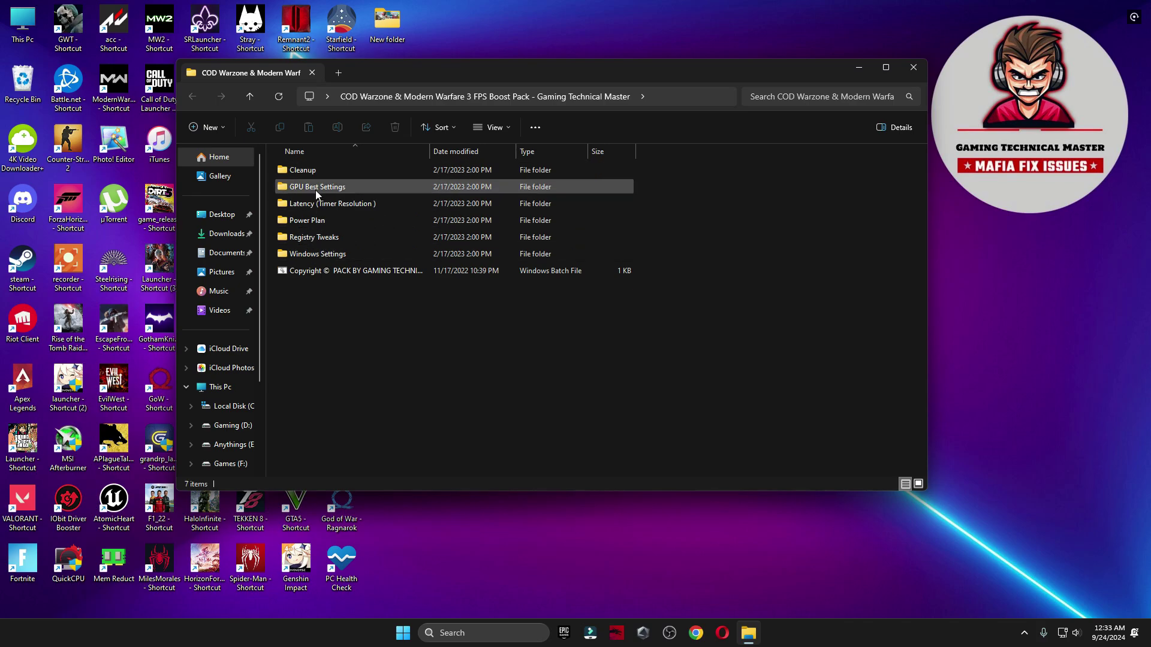
pyautogui.click(311, 170)
pyautogui.doubleClick(311, 171)
pyautogui.click(308, 171)
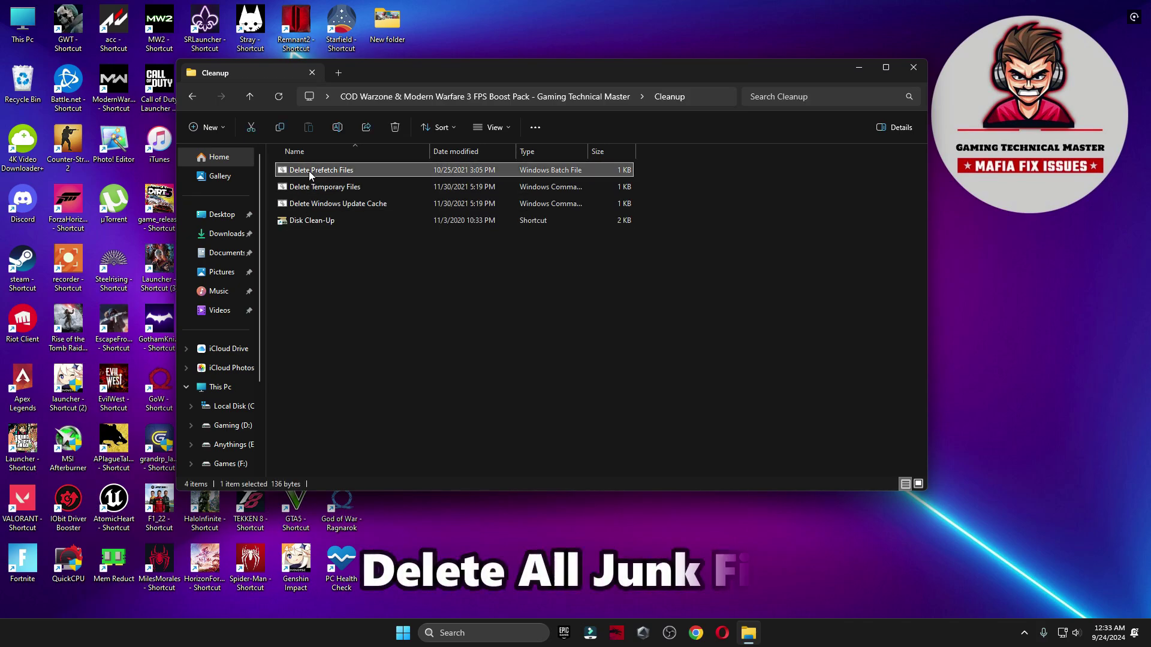
pyautogui.doubleClick(309, 187)
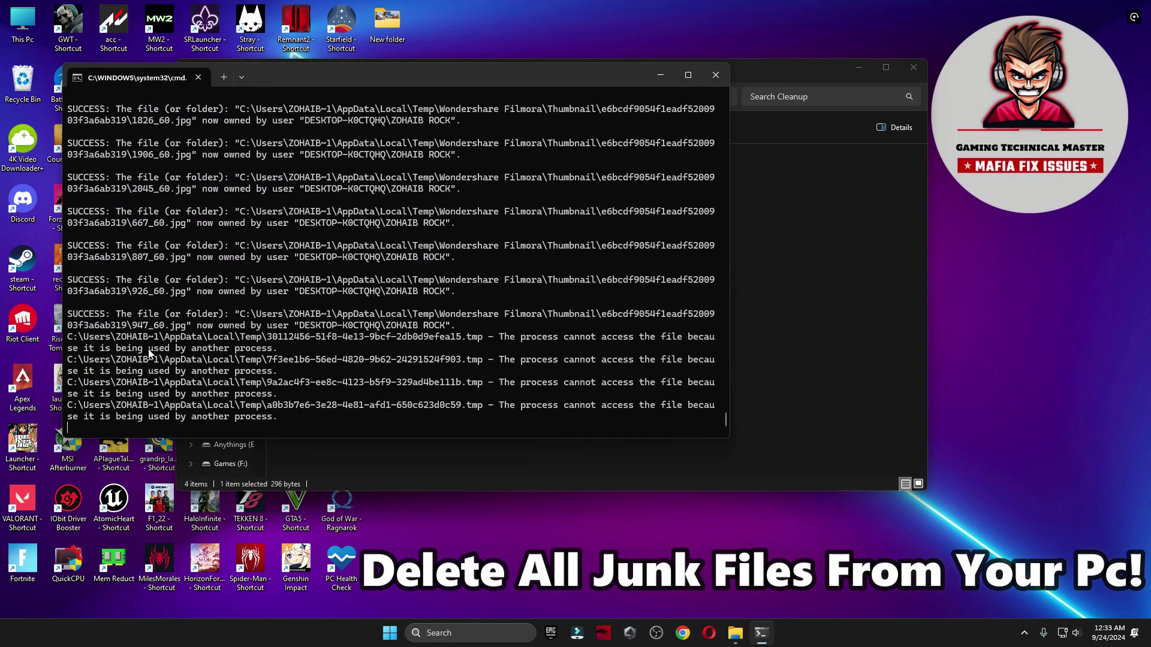
pyautogui.press('Return')
pyautogui.doubleClick(361, 200)
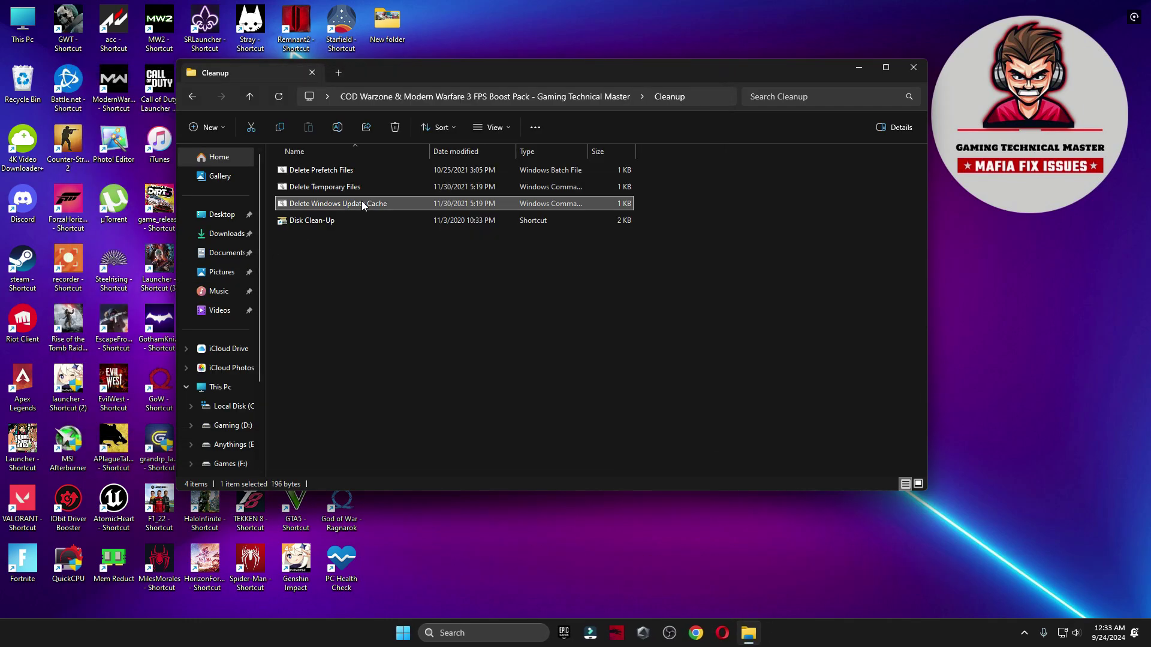
pyautogui.press('Return')
# Step: Run the pack's Disk Clean-Up on drive C: and permanently delete all the checked file categories
pyautogui.doubleClick(314, 222)
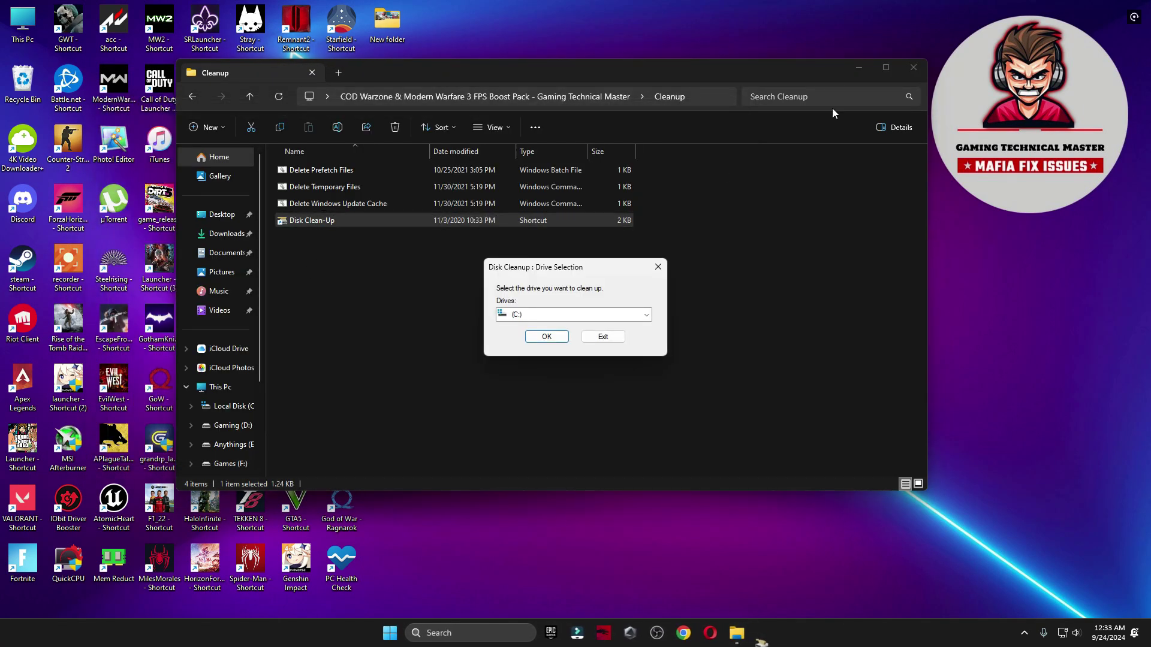
pyautogui.click(854, 68)
pyautogui.click(854, 67)
pyautogui.click(546, 334)
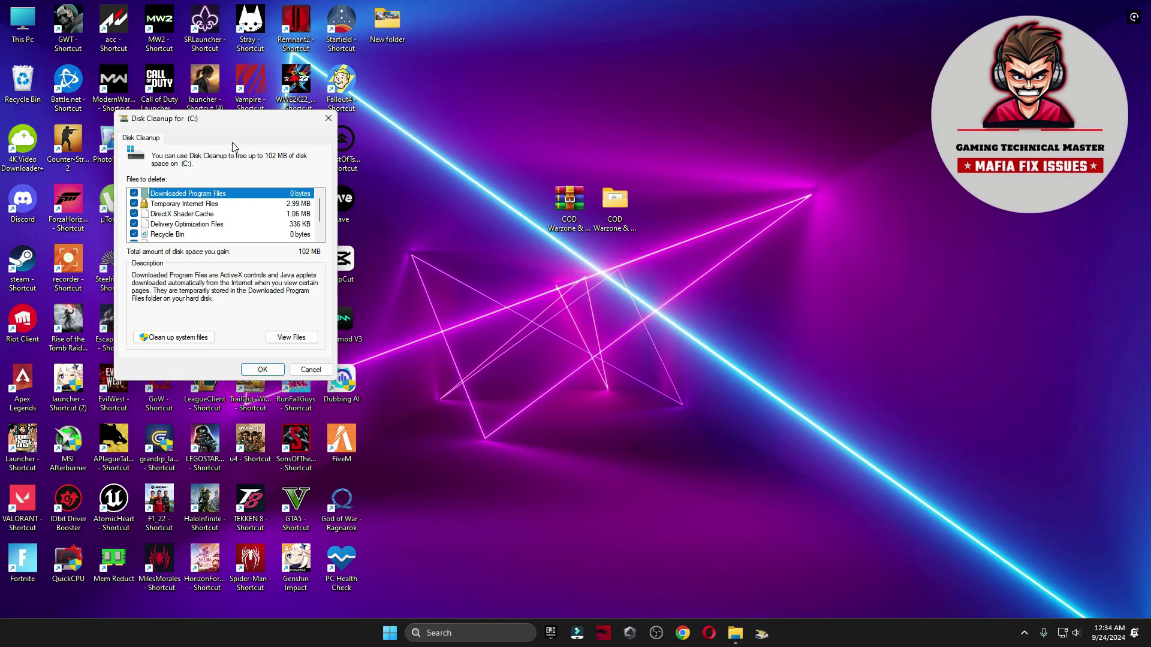
pyautogui.moveTo(211, 114); pyautogui.dragTo(605, 87)
pyautogui.scroll(-1, 518, 204)
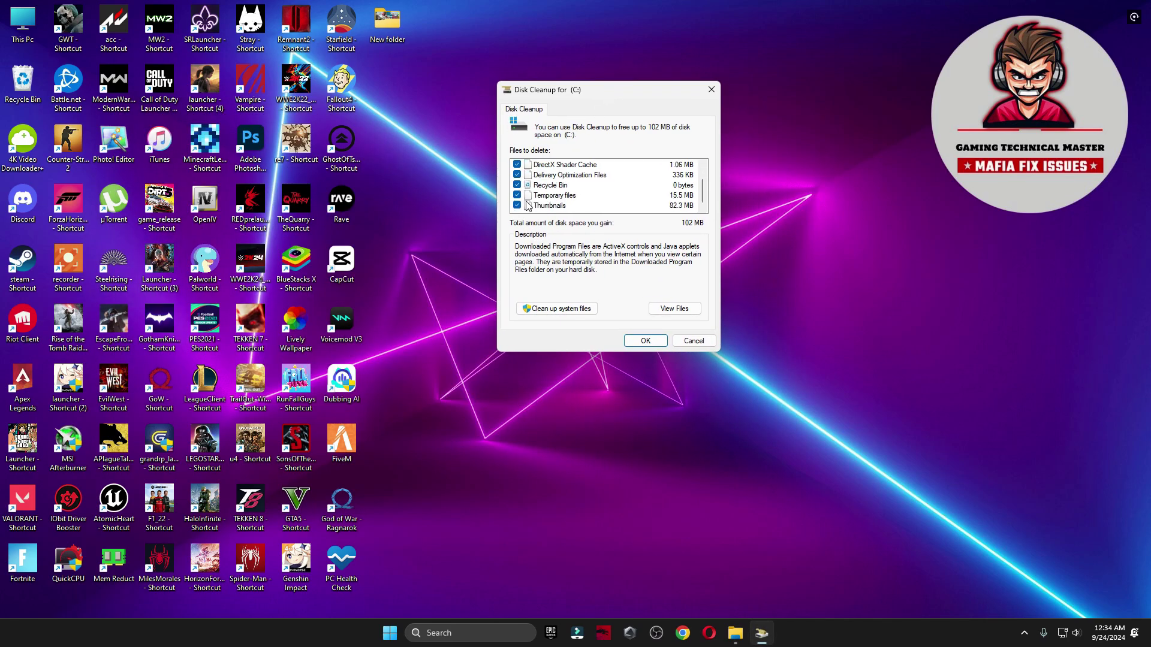
pyautogui.scroll(1, 526, 194)
pyautogui.click(646, 341)
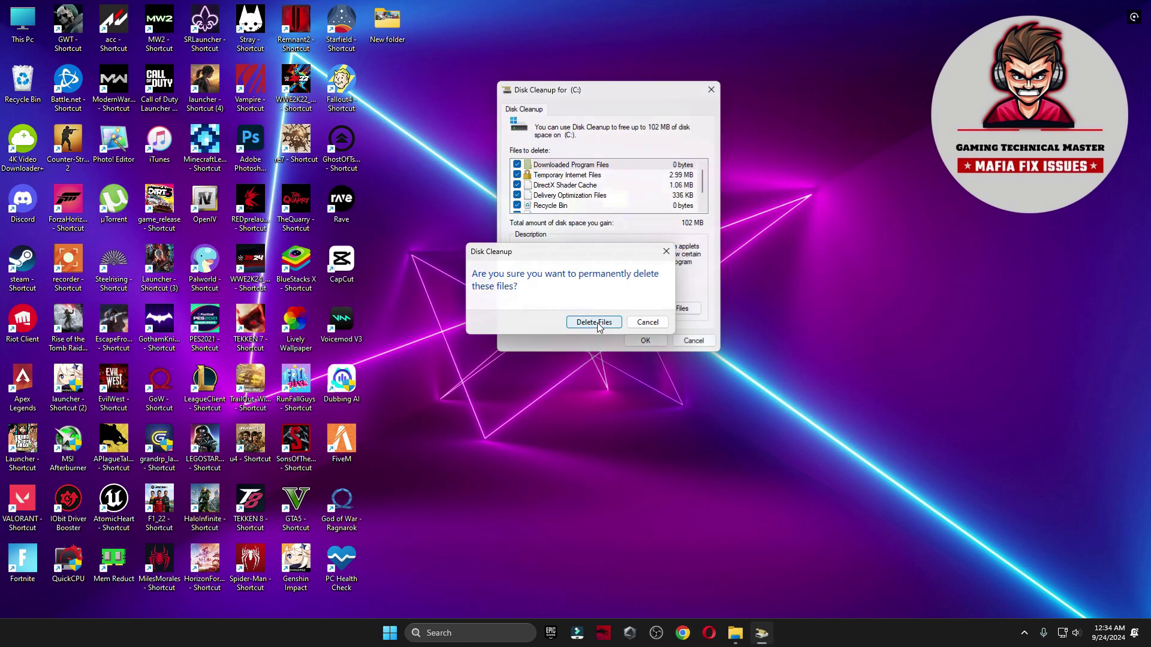
pyautogui.click(597, 323)
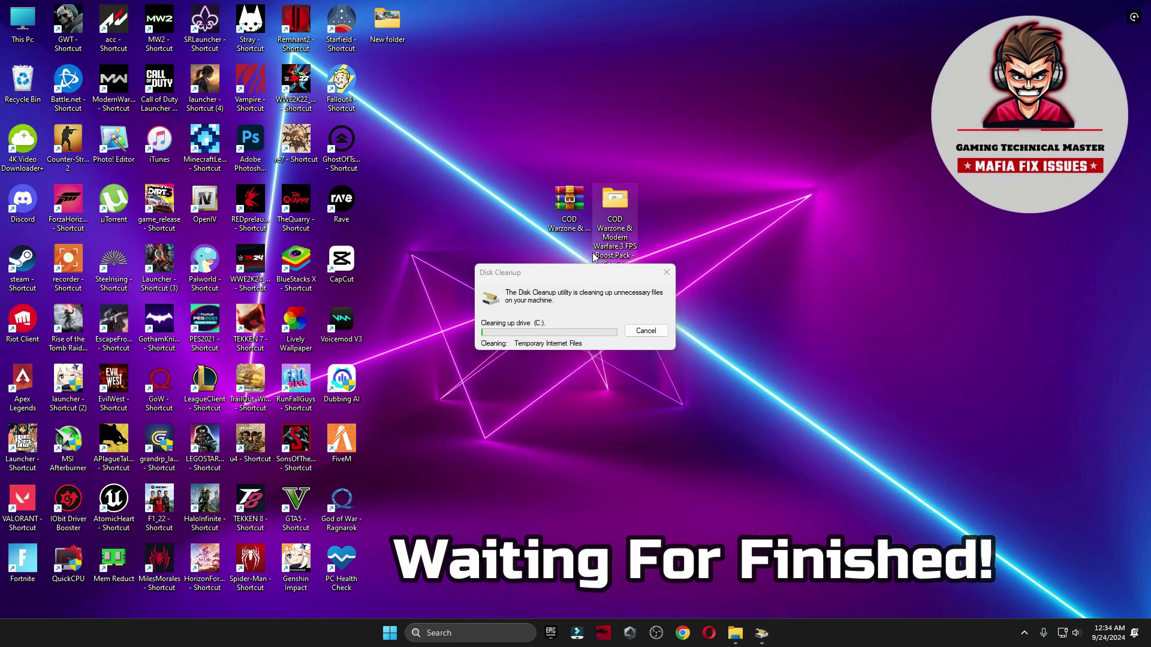
pyautogui.moveTo(590, 272); pyautogui.dragTo(602, 186)
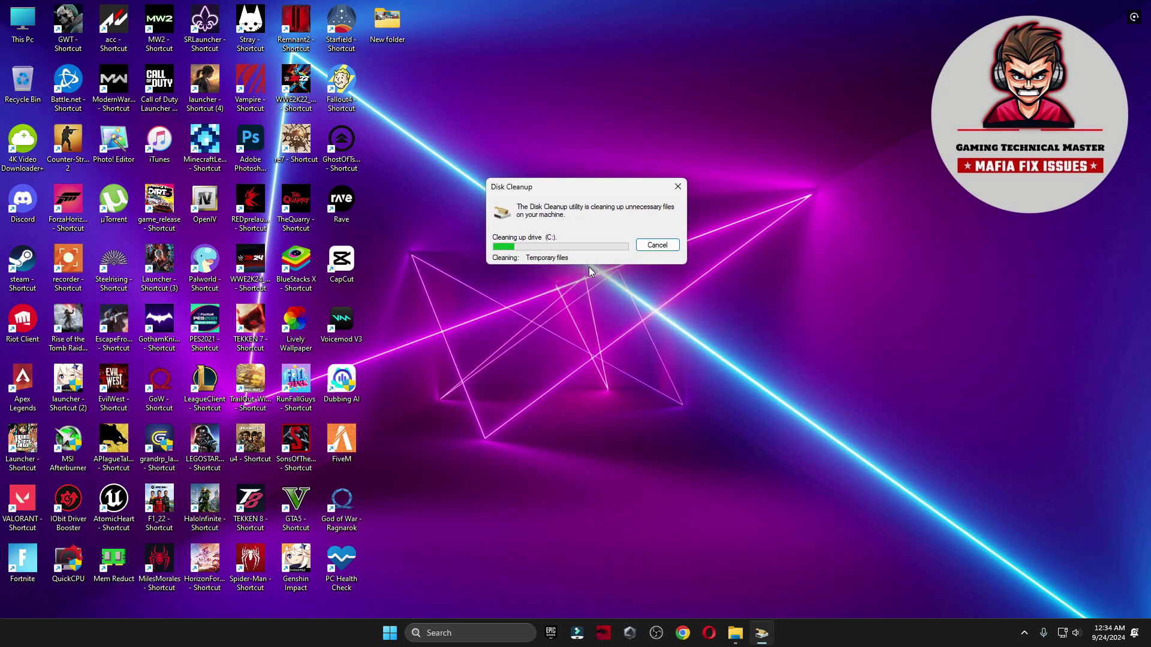
# Step: Open the pack's GPU Best Settings folder and display its contents as extra large icons
pyautogui.click(737, 638)
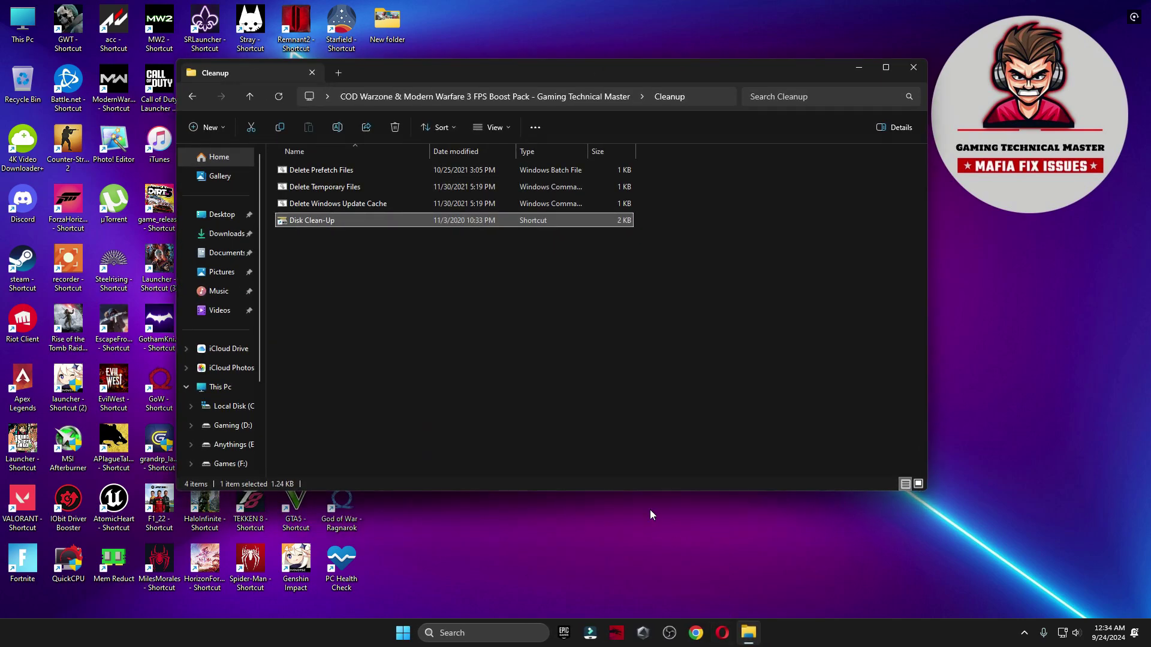
pyautogui.hotkey('alt', 'Left')
pyautogui.doubleClick(313, 193)
pyautogui.rightClick(344, 253)
pyautogui.moveTo(408, 263)
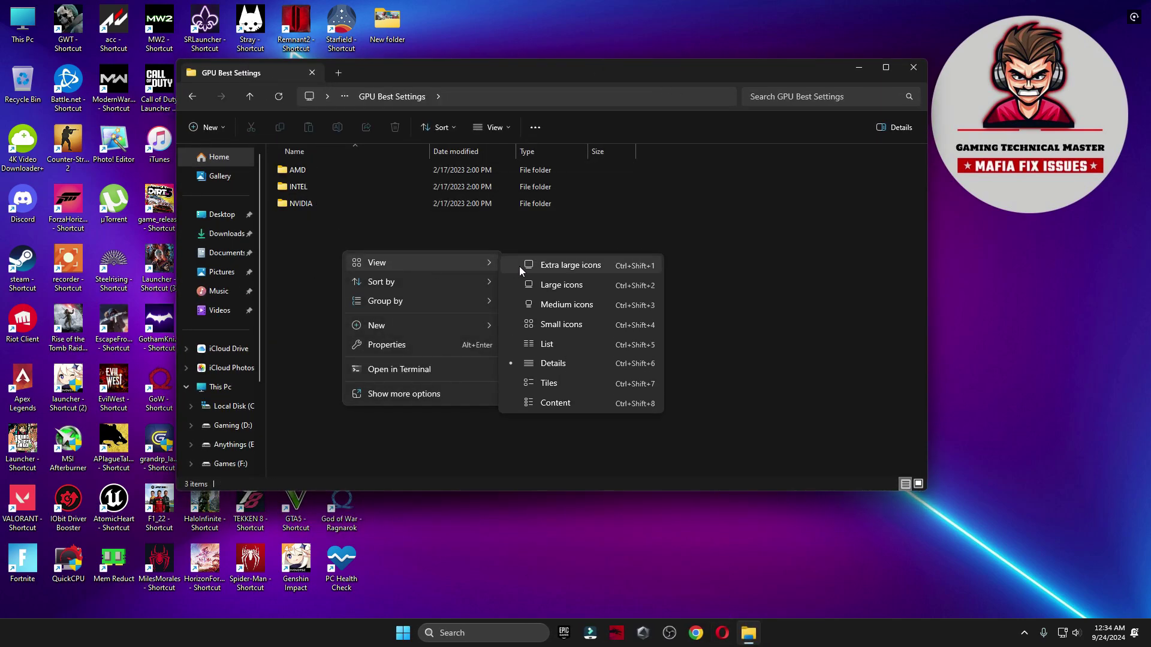
pyautogui.click(519, 266)
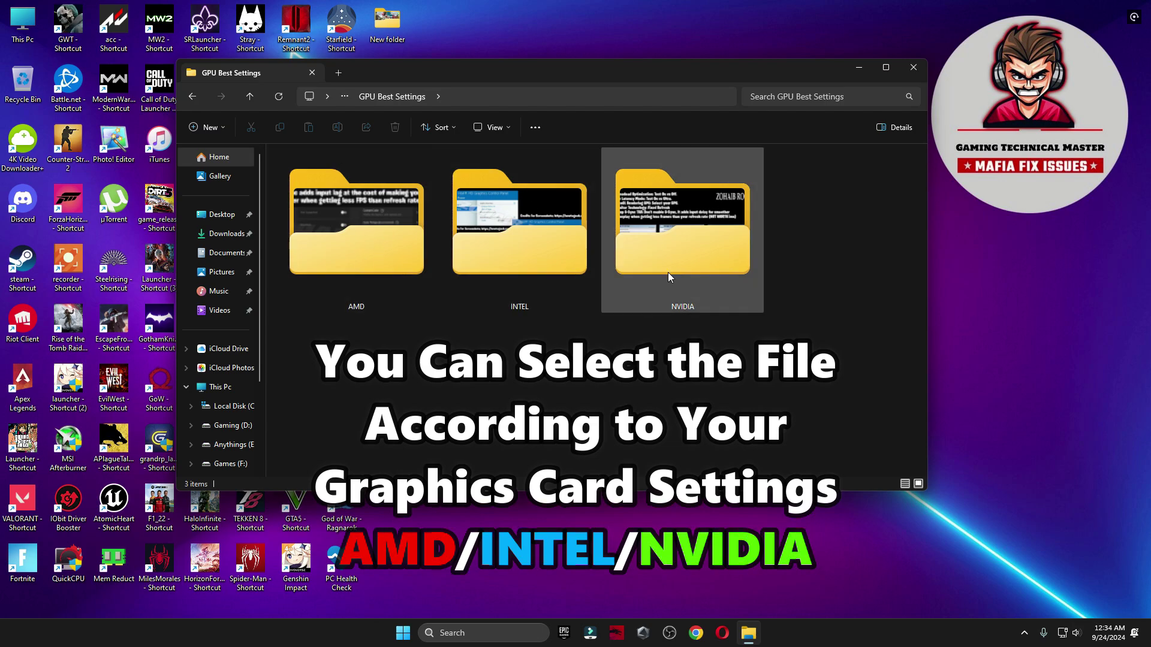
# Step: Look through the AMD folder's reference images for the recommended advanced and display settings
pyautogui.doubleClick(343, 268)
pyautogui.click(313, 198)
pyautogui.doubleClick(313, 197)
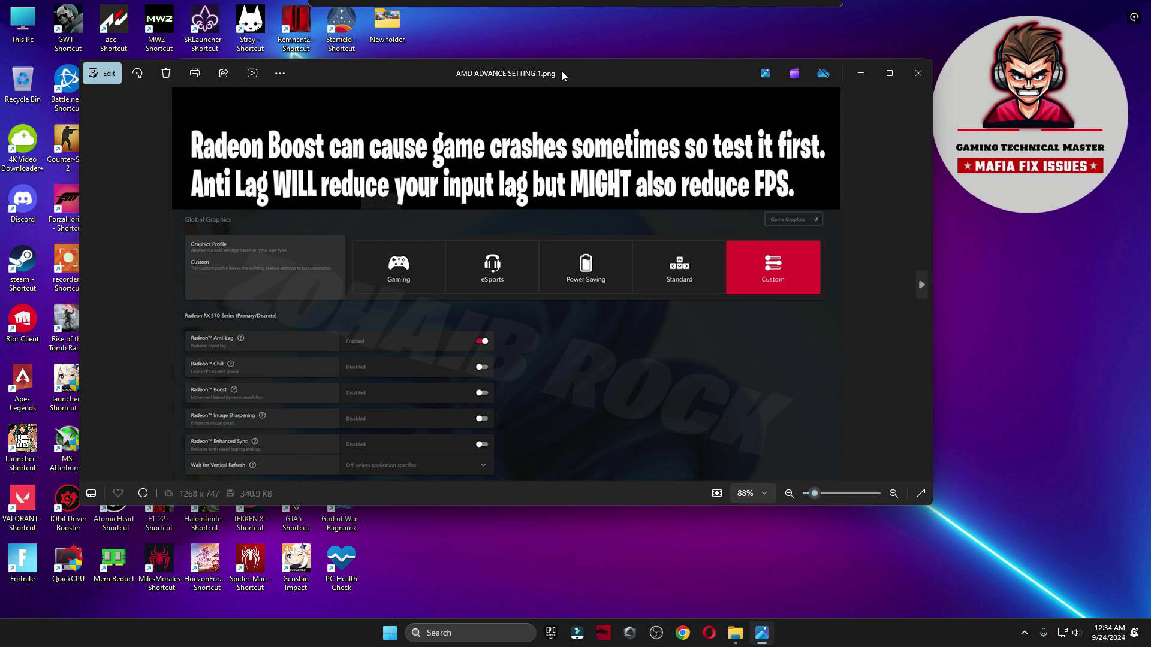
pyautogui.moveTo(569, 75); pyautogui.dragTo(564, 71)
pyautogui.press('Right')
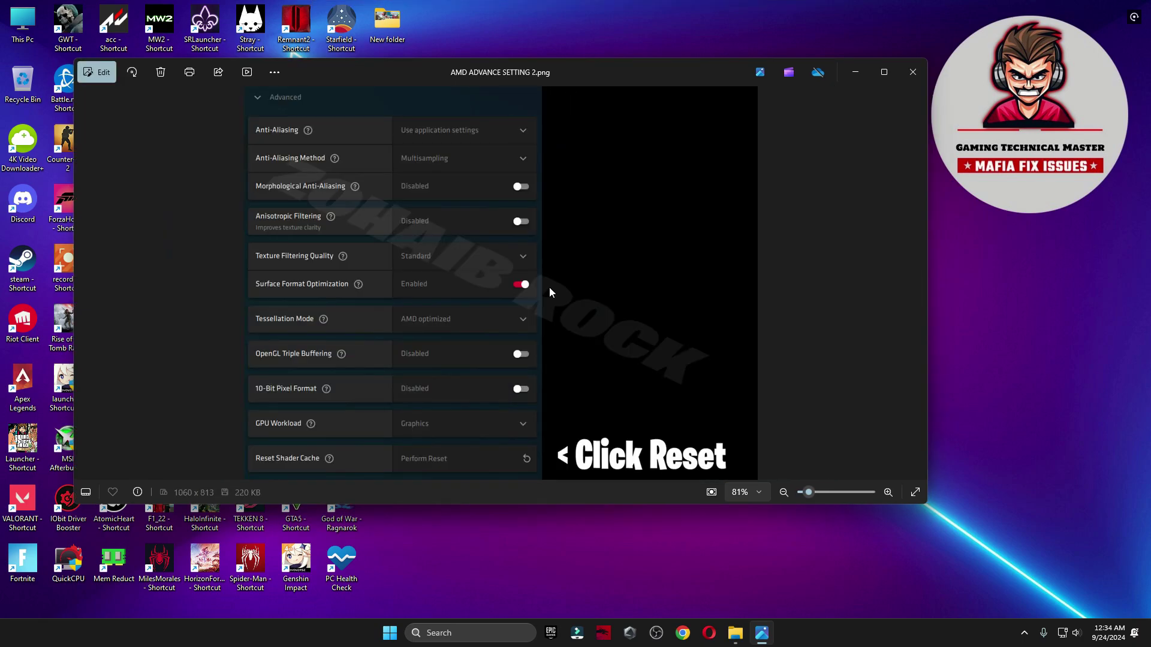
pyautogui.press('Right')
pyautogui.click(913, 72)
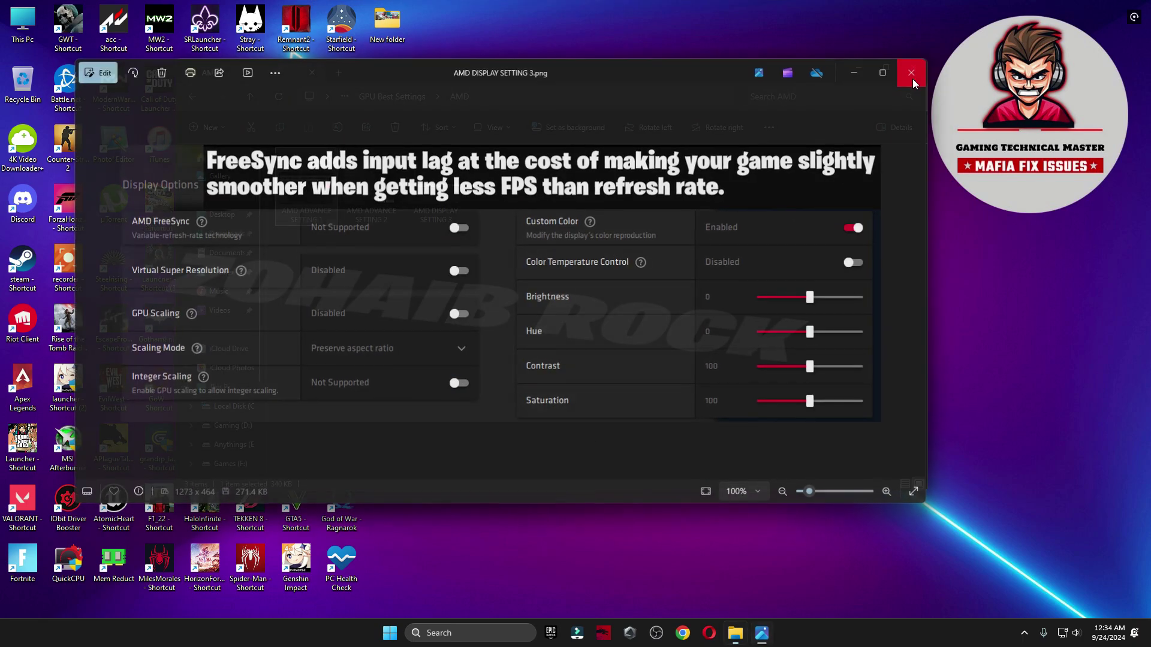
# Step: Look through the INTEL folder's reference images for the recommended graphics settings and return to the GPU folders
pyautogui.doubleClick(520, 244)
pyautogui.doubleClick(337, 196)
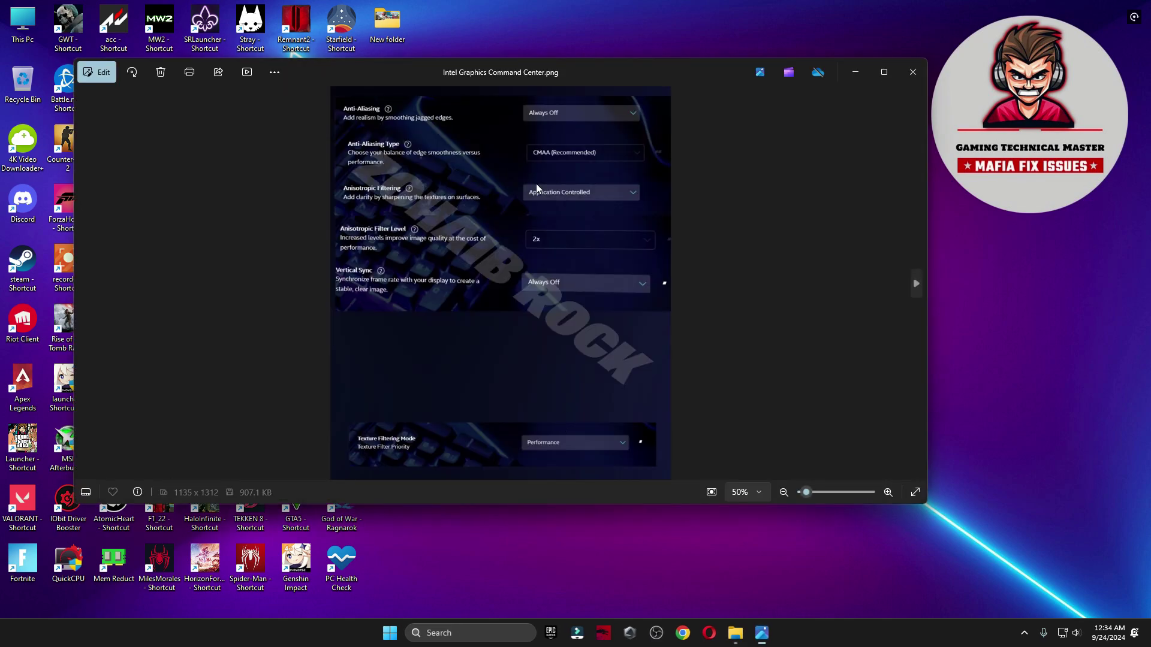
pyautogui.press('Right')
pyautogui.click(912, 72)
pyautogui.hotkey('alt', 'Left')
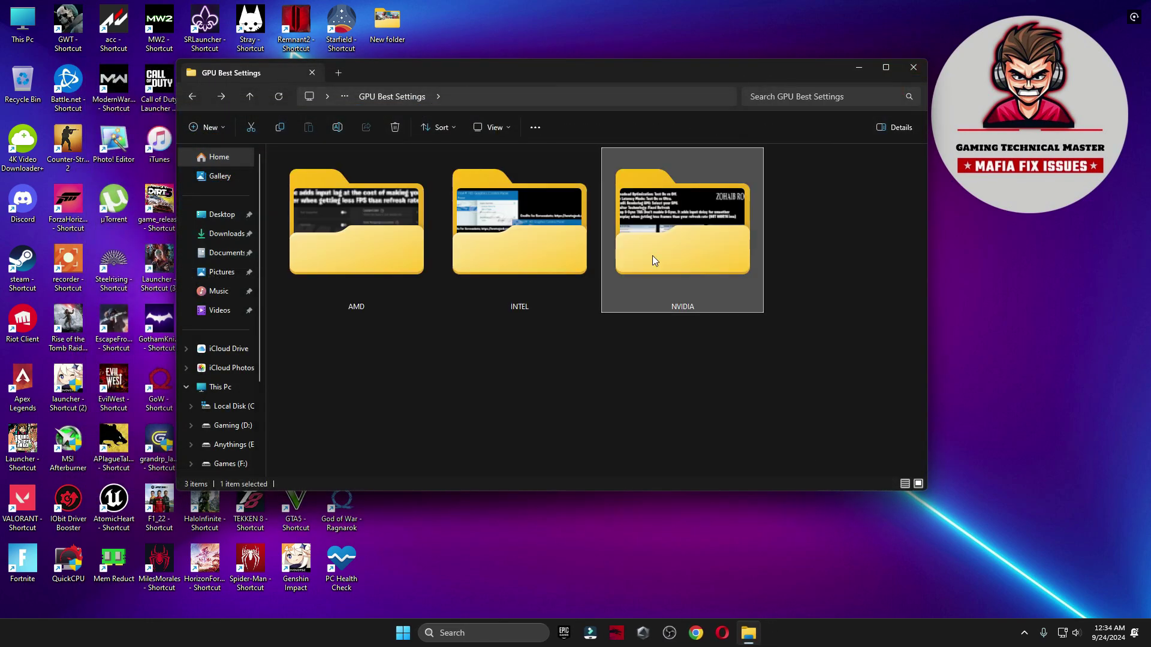
# Step: Check the NVIDIA folder's Manage 3D Settings reference image and open NVIDIA Control Panel
pyautogui.doubleClick(652, 255)
pyautogui.doubleClick(307, 192)
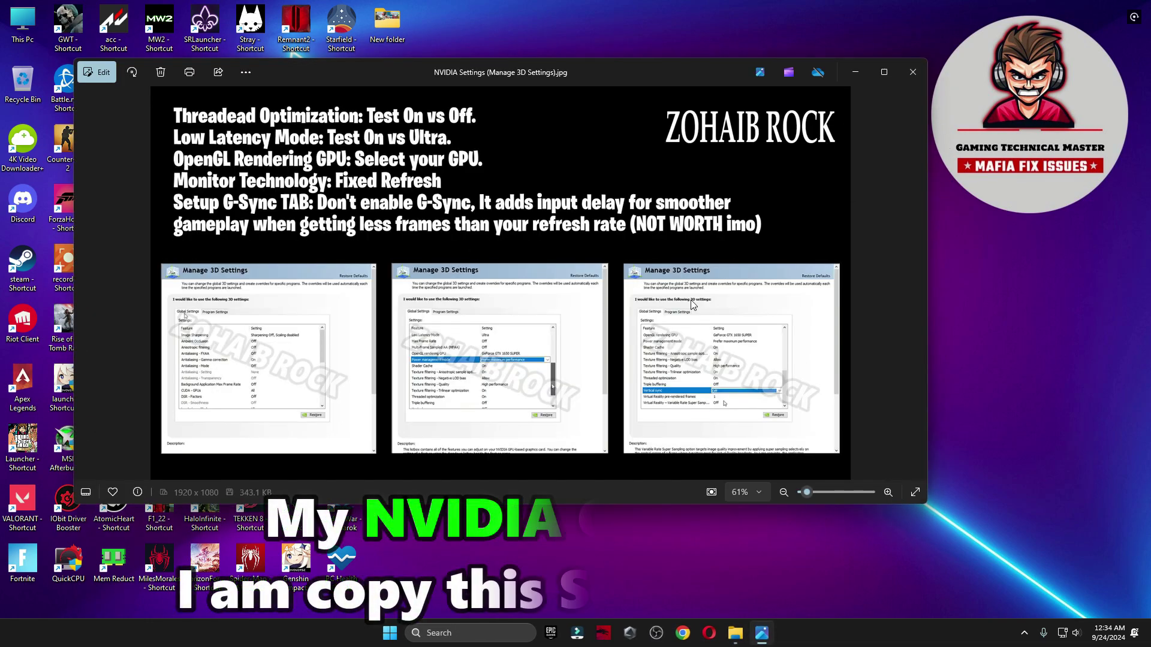
pyautogui.rightClick(1109, 310)
pyautogui.click(1062, 478)
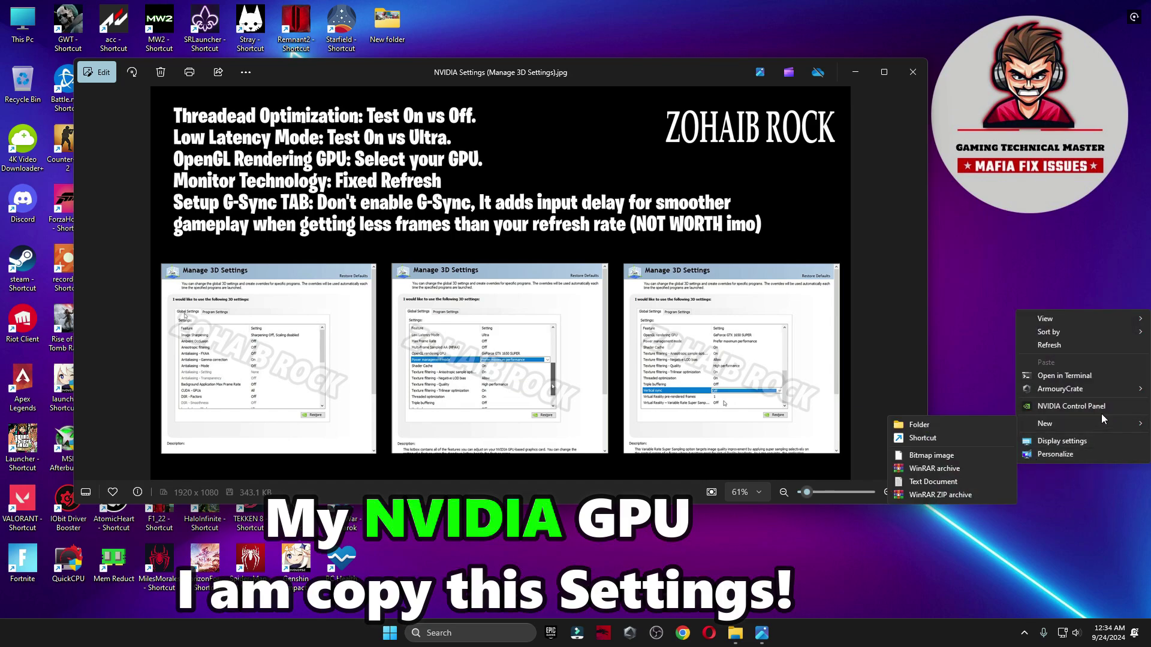
pyautogui.click(1060, 408)
pyautogui.click(912, 72)
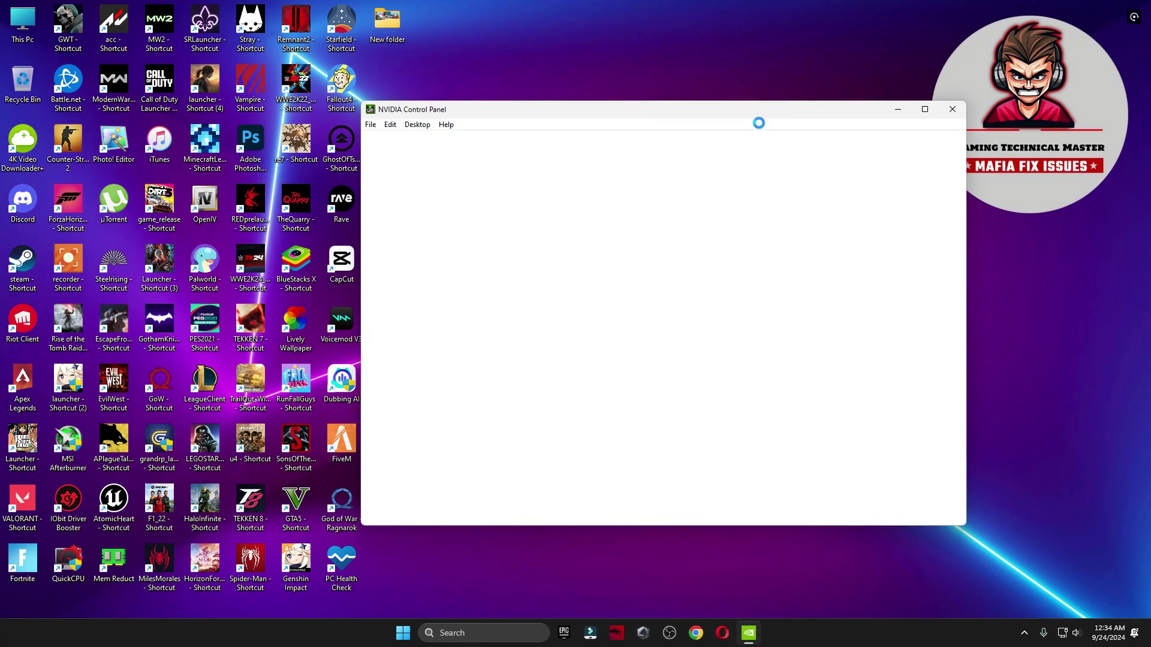
pyautogui.moveTo(734, 117); pyautogui.dragTo(647, 132)
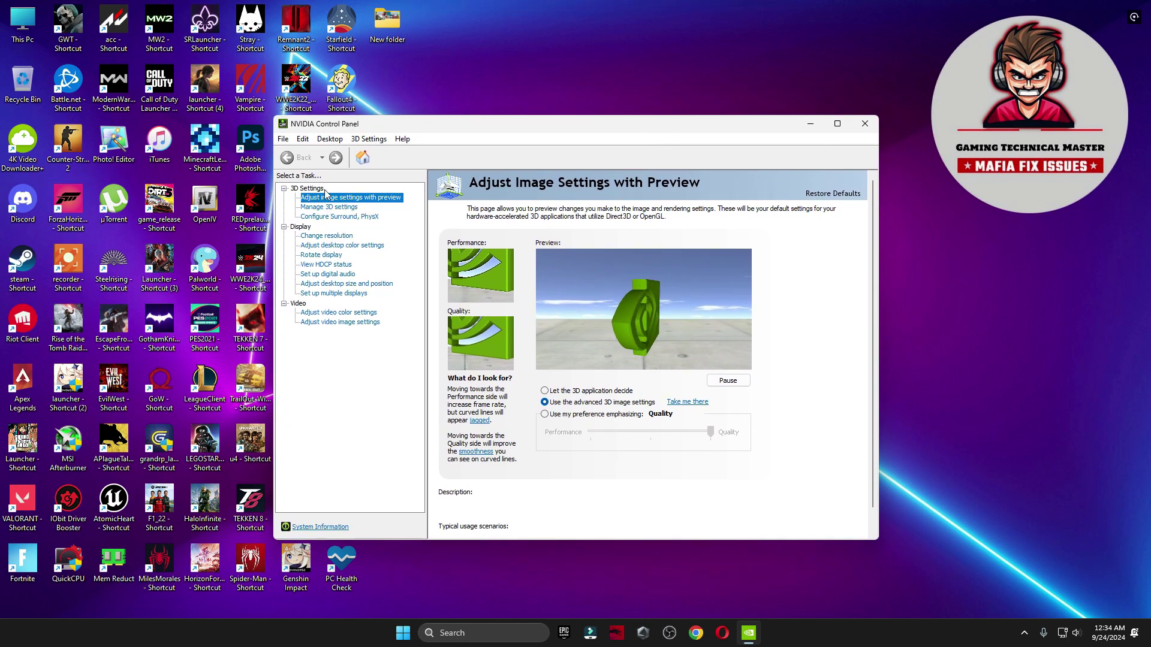
# Step: Review the global options under Manage 3D settings from start to end and close NVIDIA Control Panel
pyautogui.moveTo(575, 404)
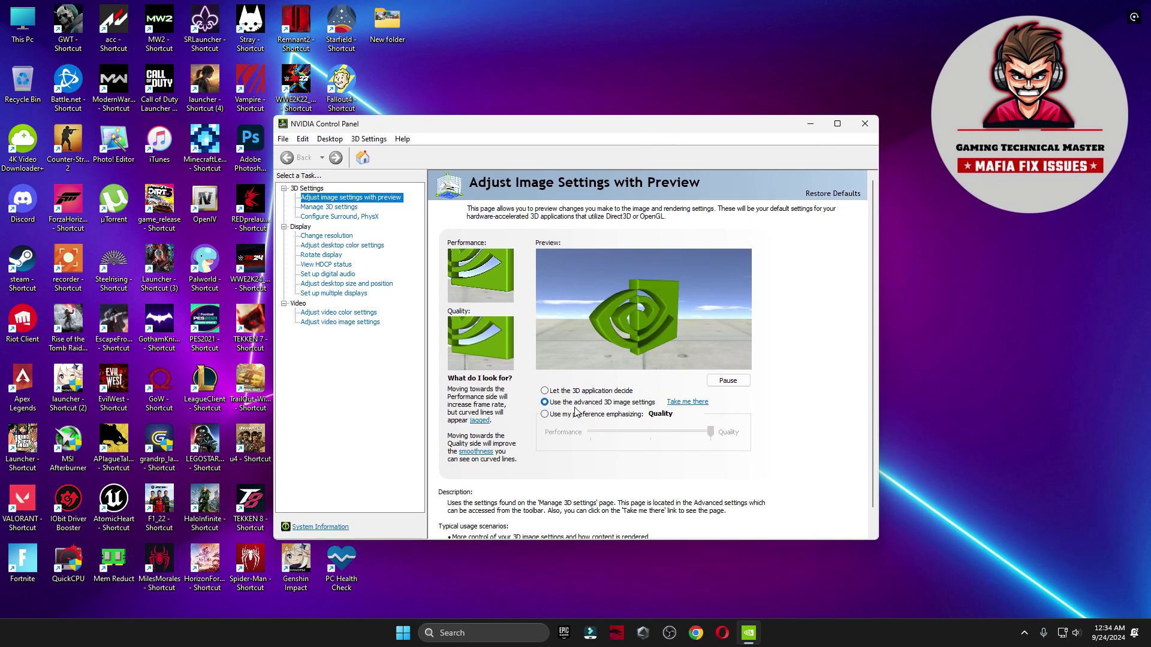
pyautogui.click(352, 208)
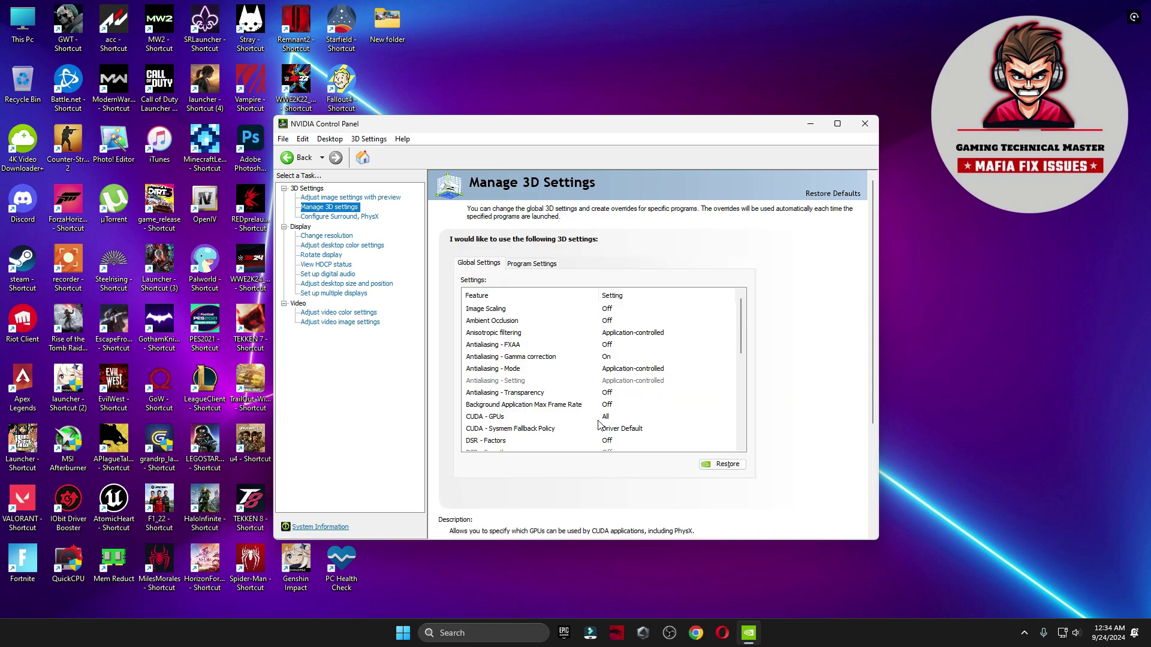
pyautogui.scroll(-5, 684, 334)
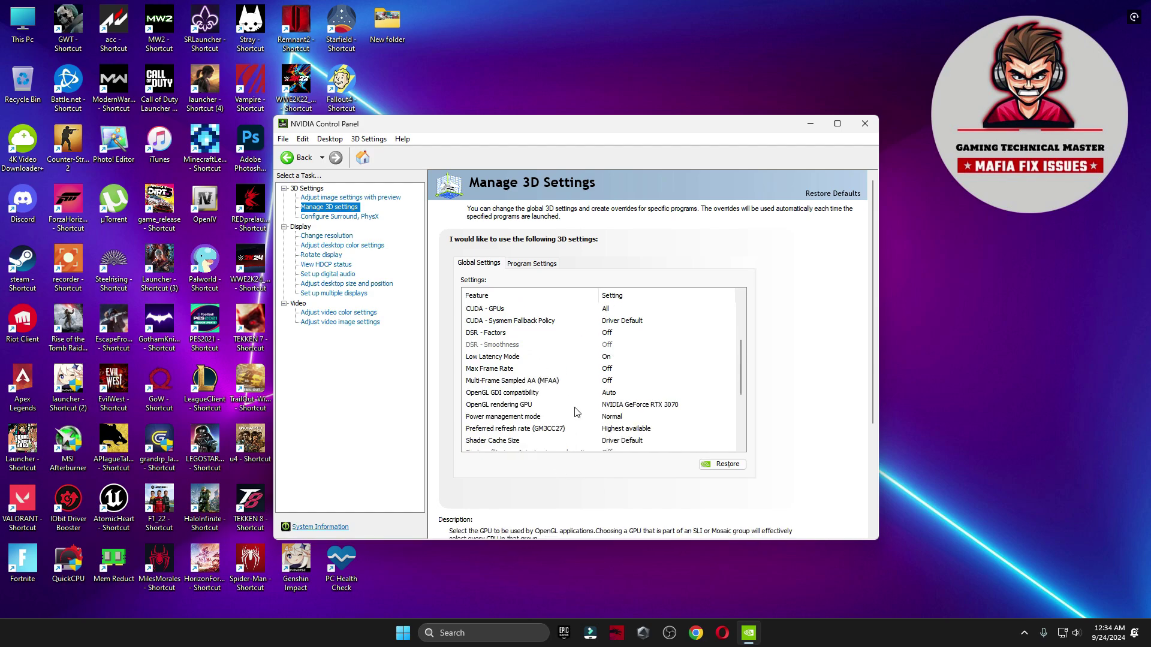
pyautogui.scroll(-2, 582, 357)
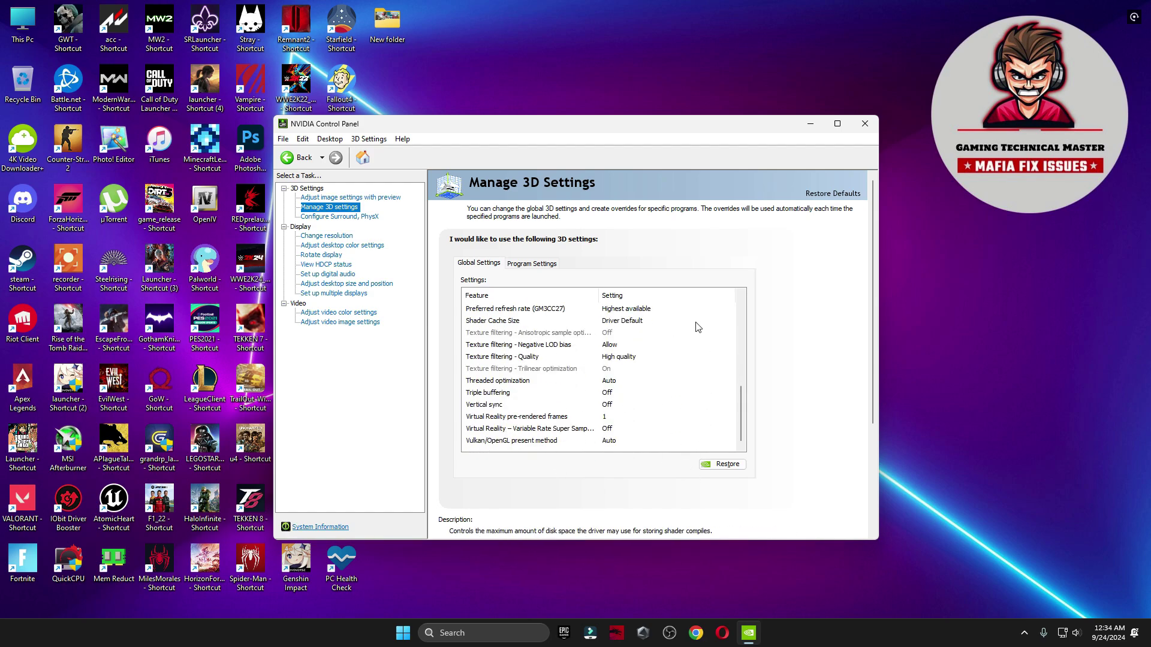
pyautogui.click(388, 200)
pyautogui.click(865, 123)
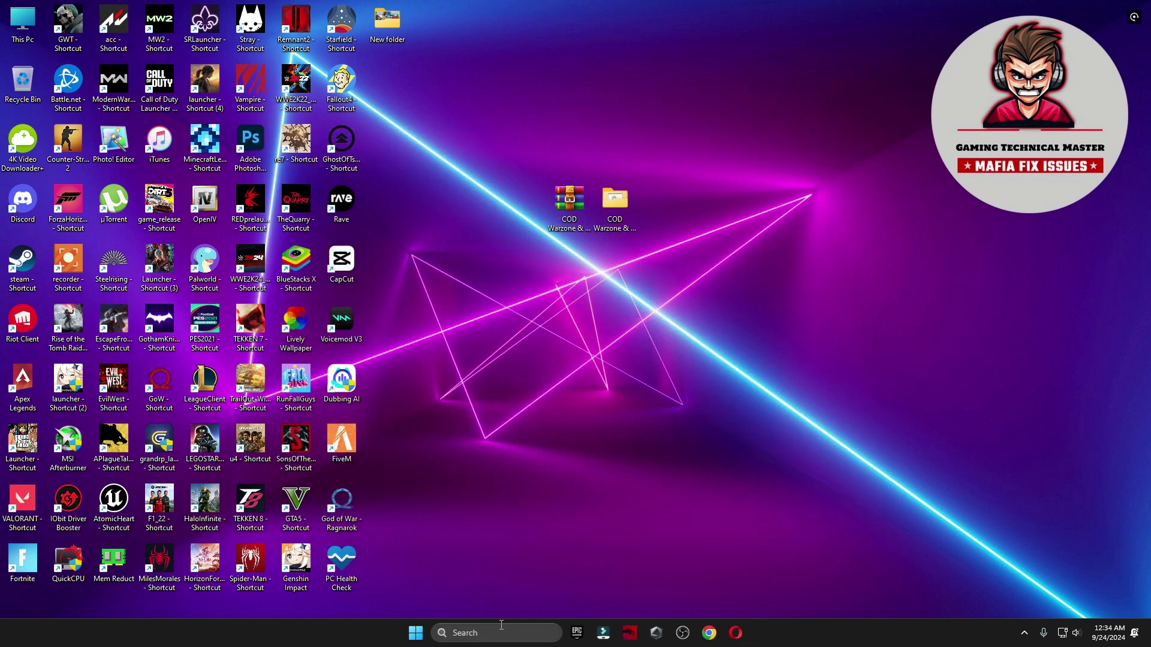
# Step: Open the NVIDIA app, check the Drivers page for a graphics driver update, and close the app
pyautogui.click(501, 625)
pyautogui.write('nv')
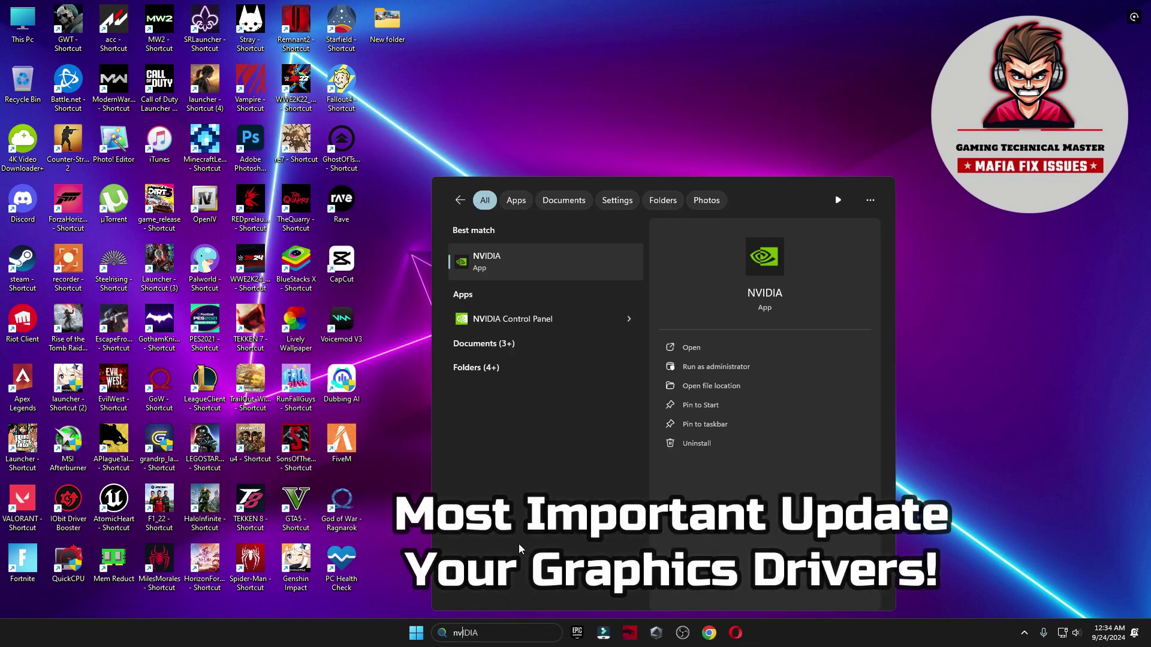
pyautogui.click(587, 264)
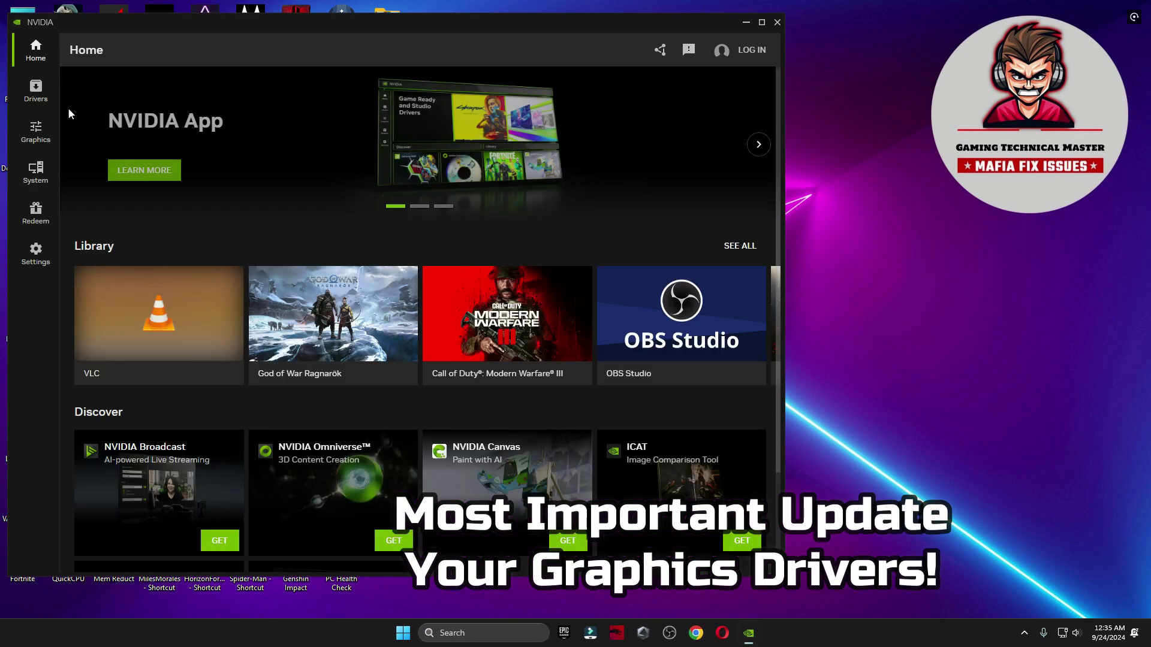
pyautogui.click(35, 91)
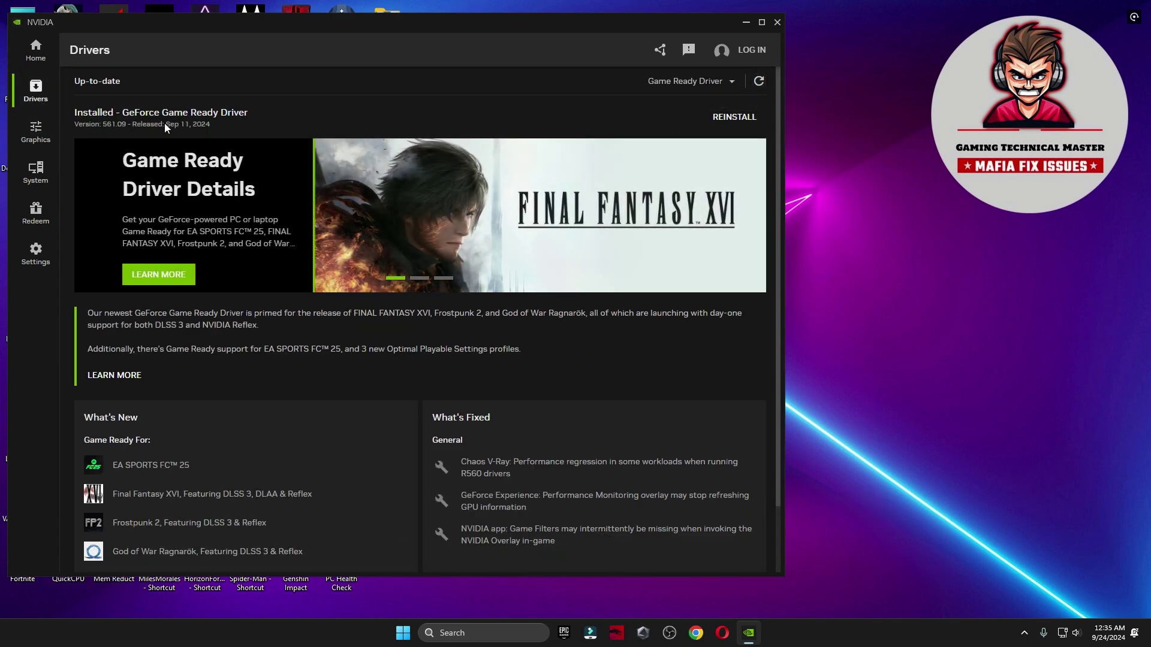
pyautogui.click(777, 22)
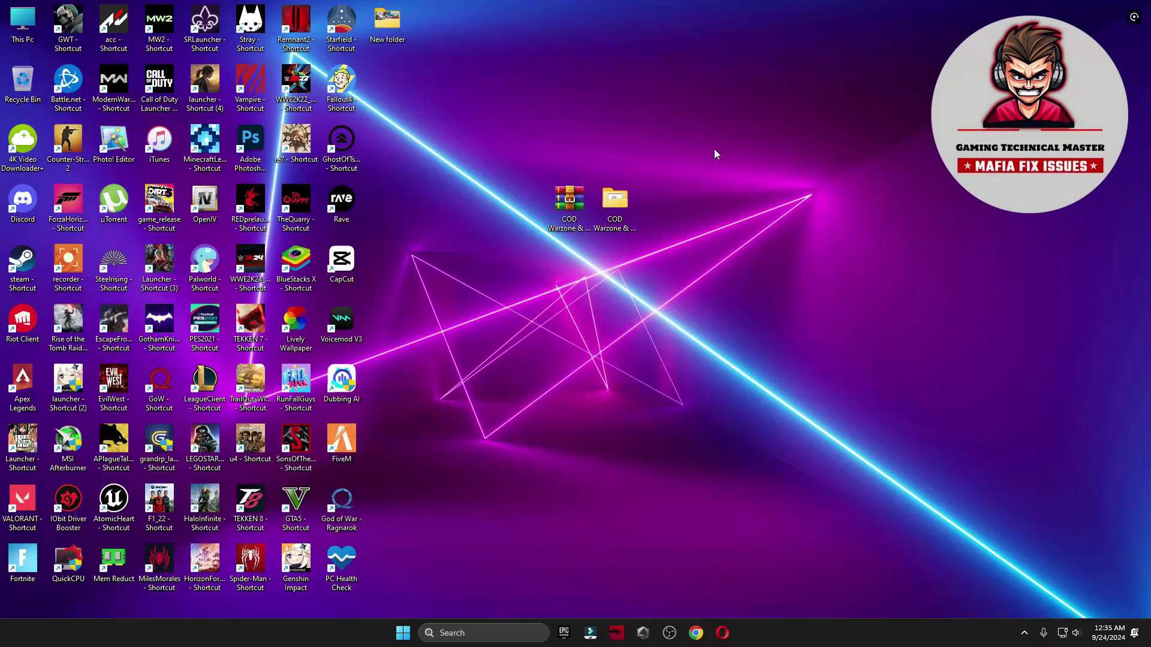
# Step: Run Timer Resolution from the pack's Latency (Timer Resolution) folder, leave it running minimized and return to the pack folder
pyautogui.doubleClick(615, 231)
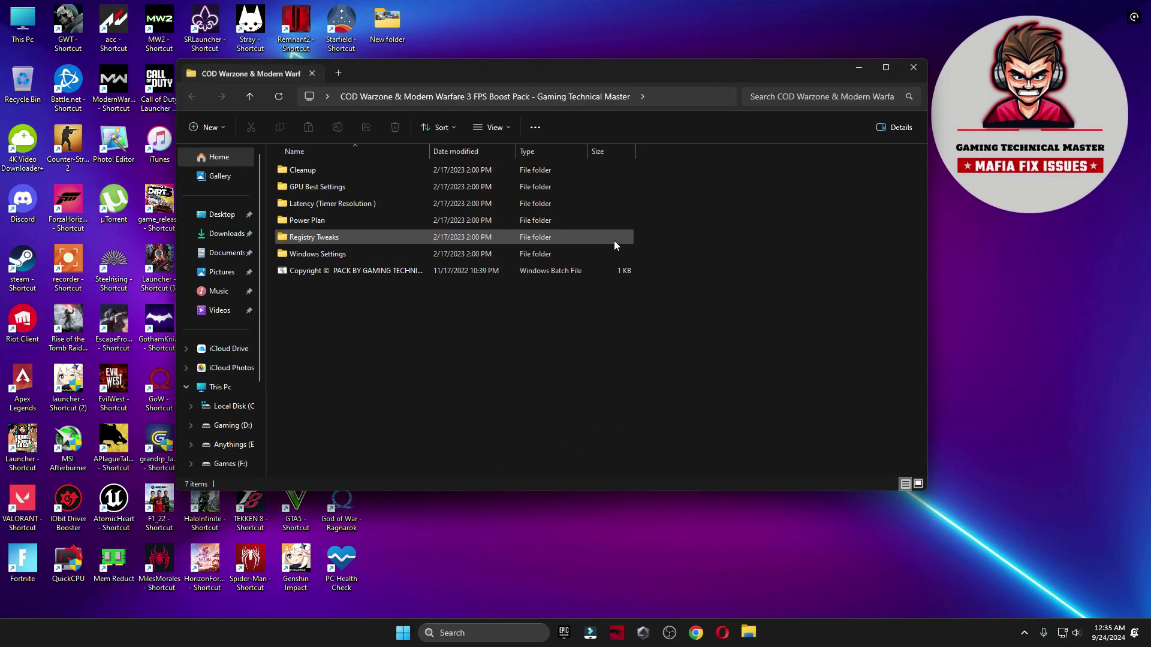
pyautogui.doubleClick(346, 208)
pyautogui.doubleClick(332, 170)
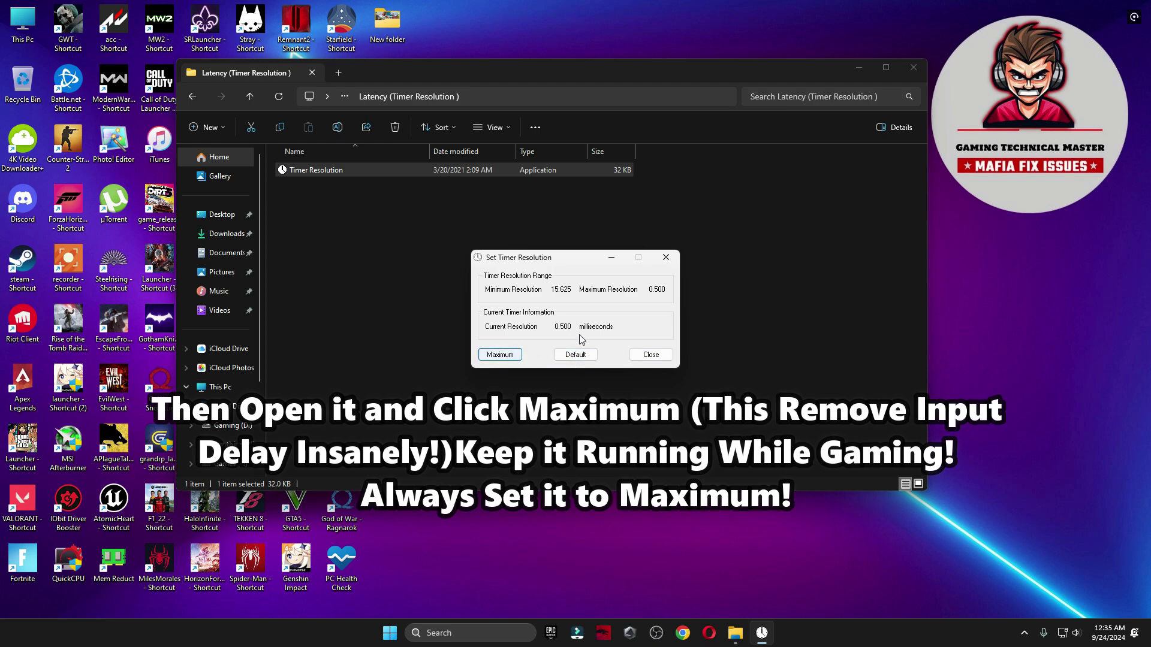
pyautogui.click(611, 257)
pyautogui.click(192, 96)
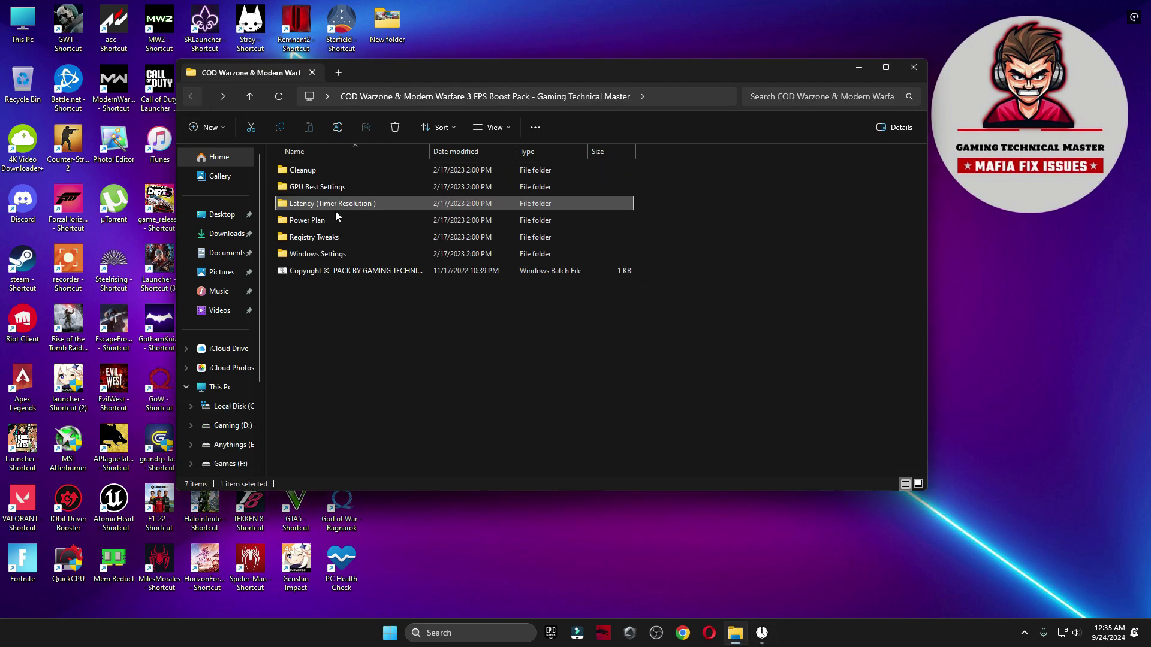
# Step: Check the 64bit Quick-CPU installer folder inside the pack's Power Plan folder and launch the already installed Quick CPU
pyautogui.doubleClick(333, 220)
pyautogui.doubleClick(310, 170)
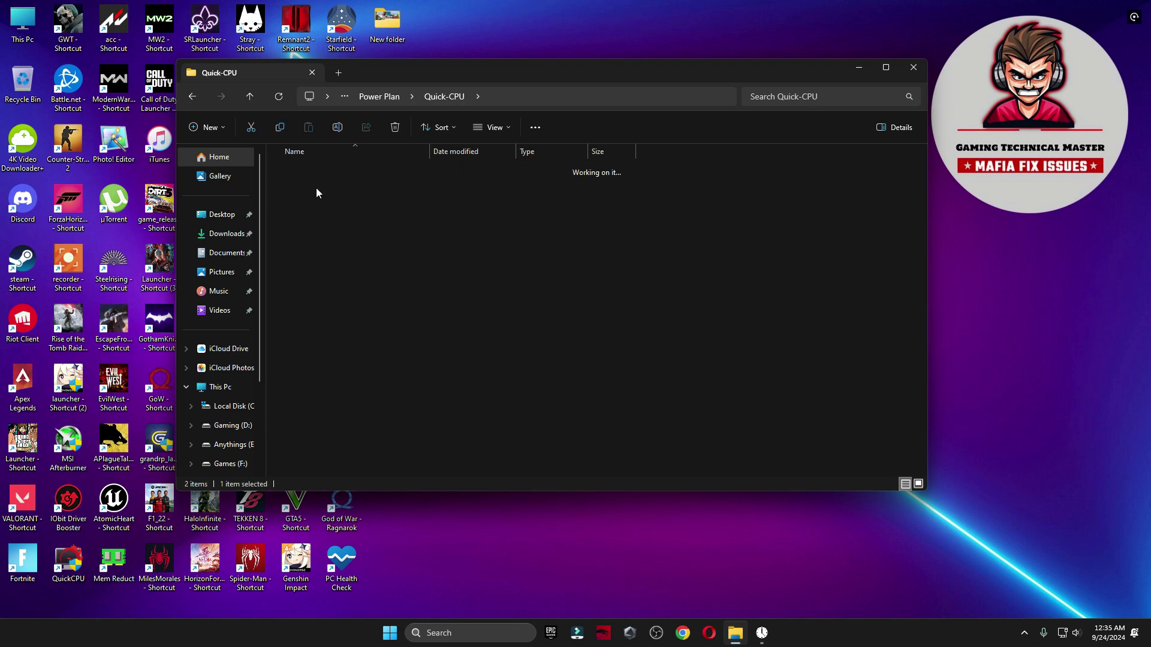
pyautogui.doubleClick(317, 191)
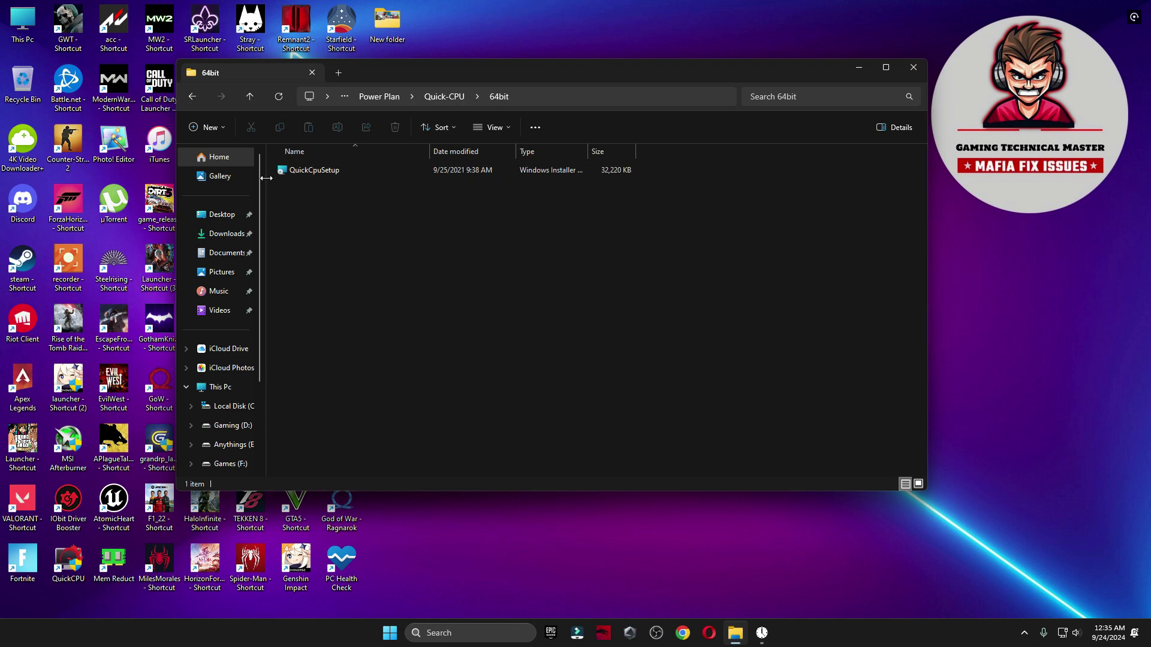
pyautogui.doubleClick(60, 559)
pyautogui.click(543, 409)
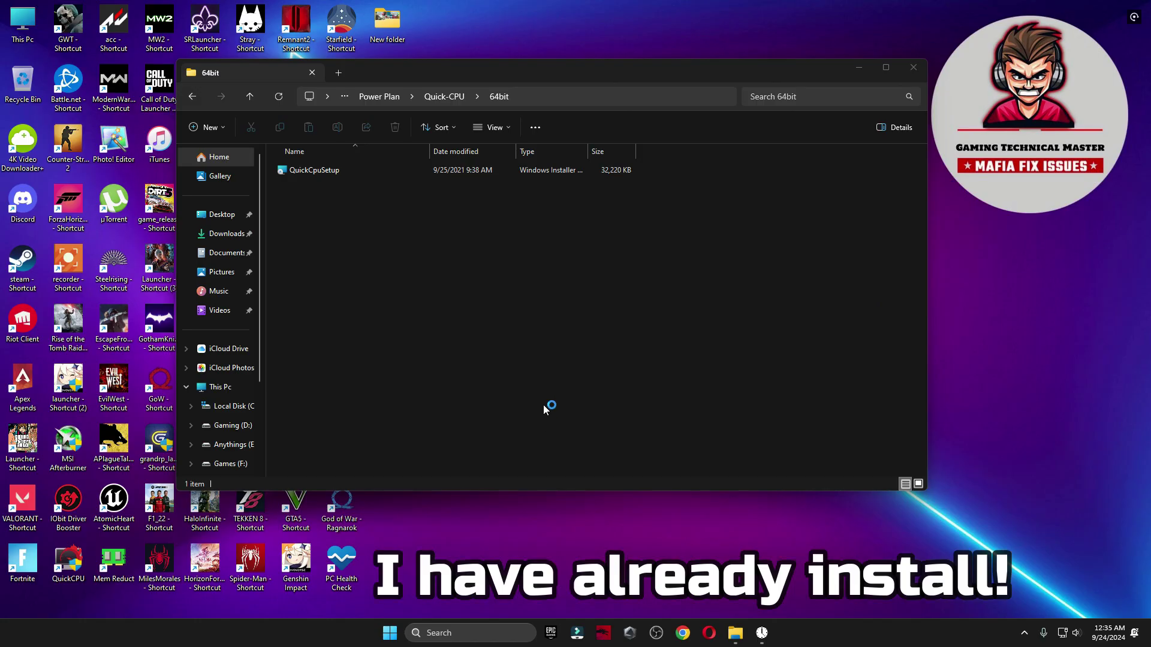
pyautogui.click(908, 67)
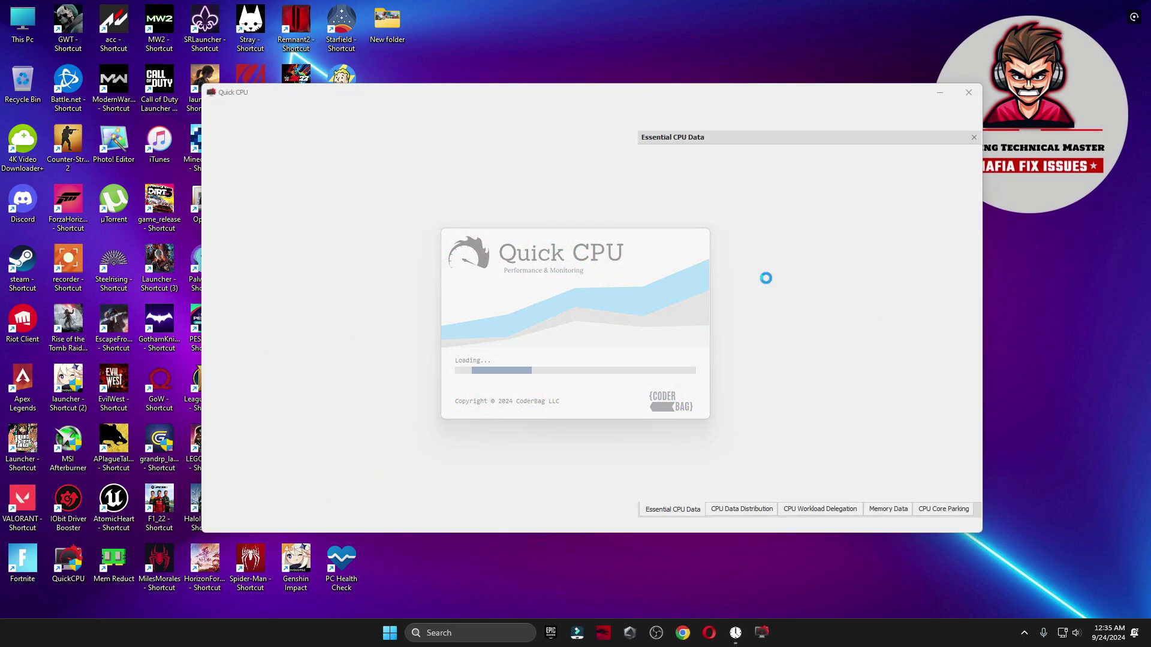
pyautogui.moveTo(767, 95); pyautogui.dragTo(717, 60)
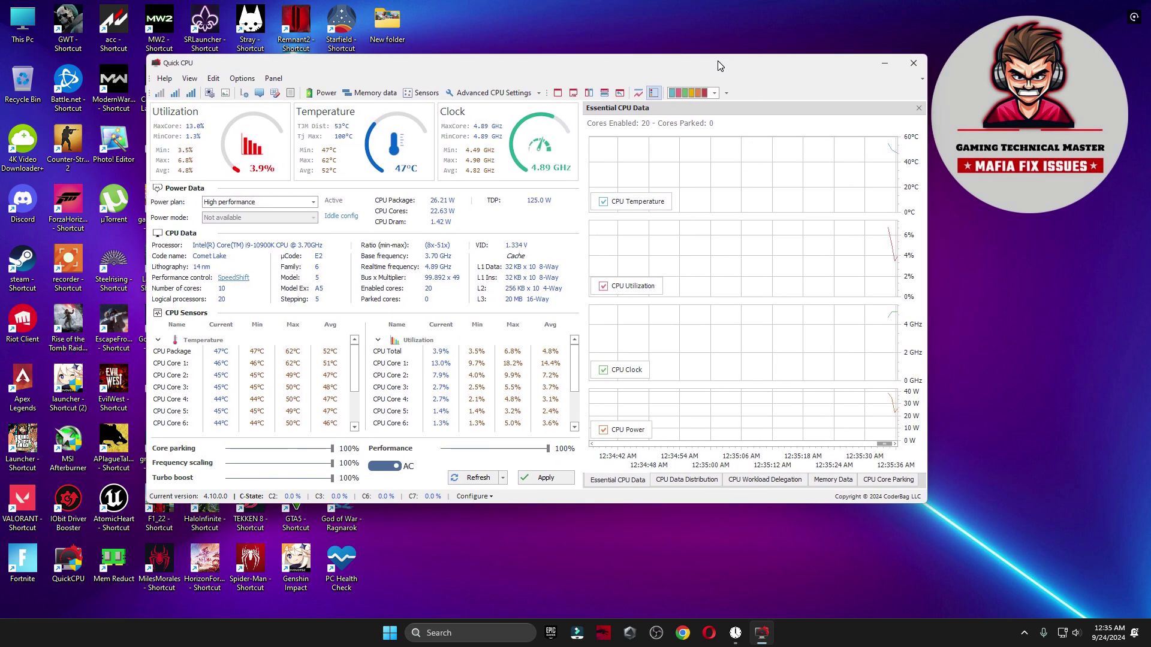
# Step: Apply the High performance power plan in Quick CPU and close the program
pyautogui.click(275, 203)
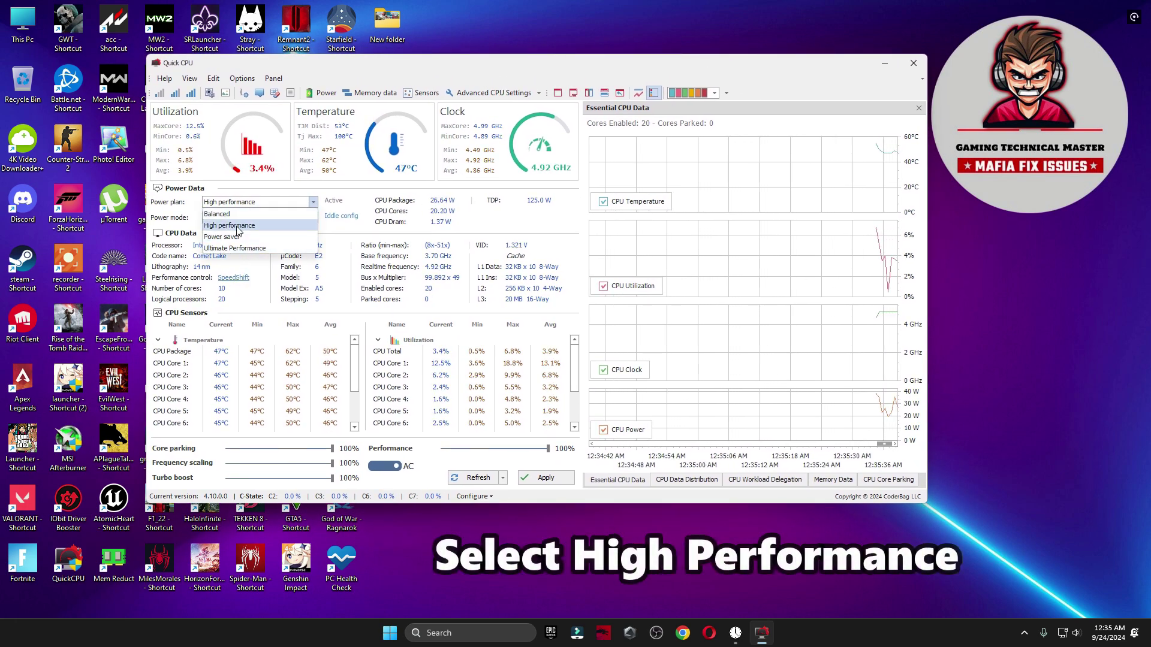
pyautogui.click(288, 227)
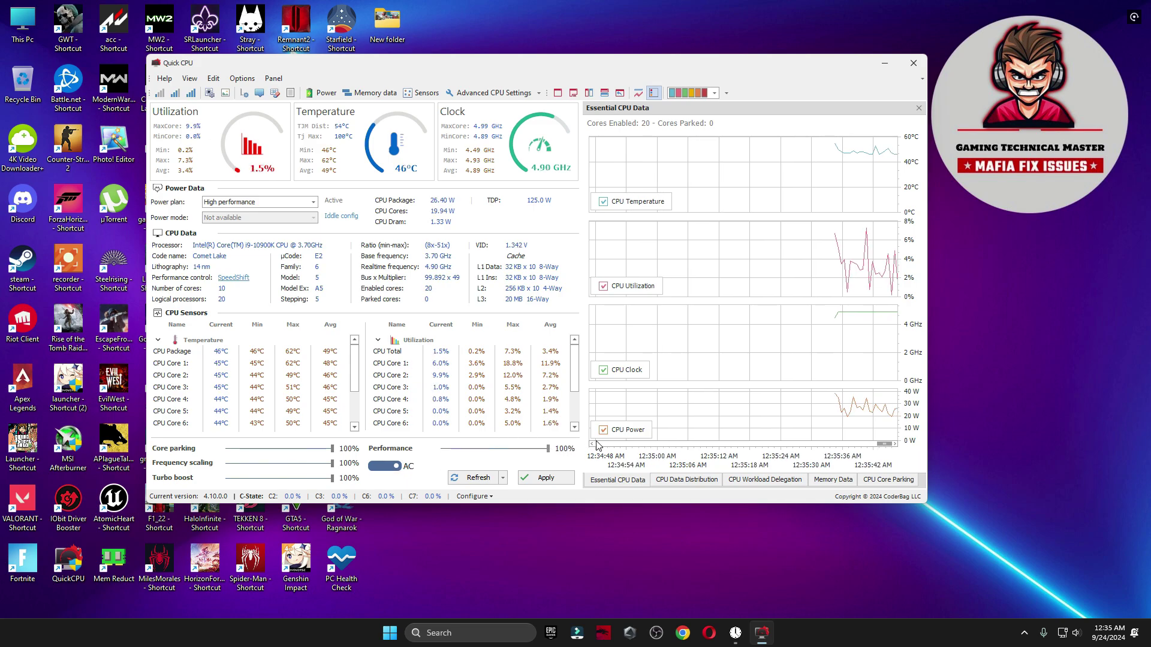
pyautogui.click(537, 479)
pyautogui.click(607, 317)
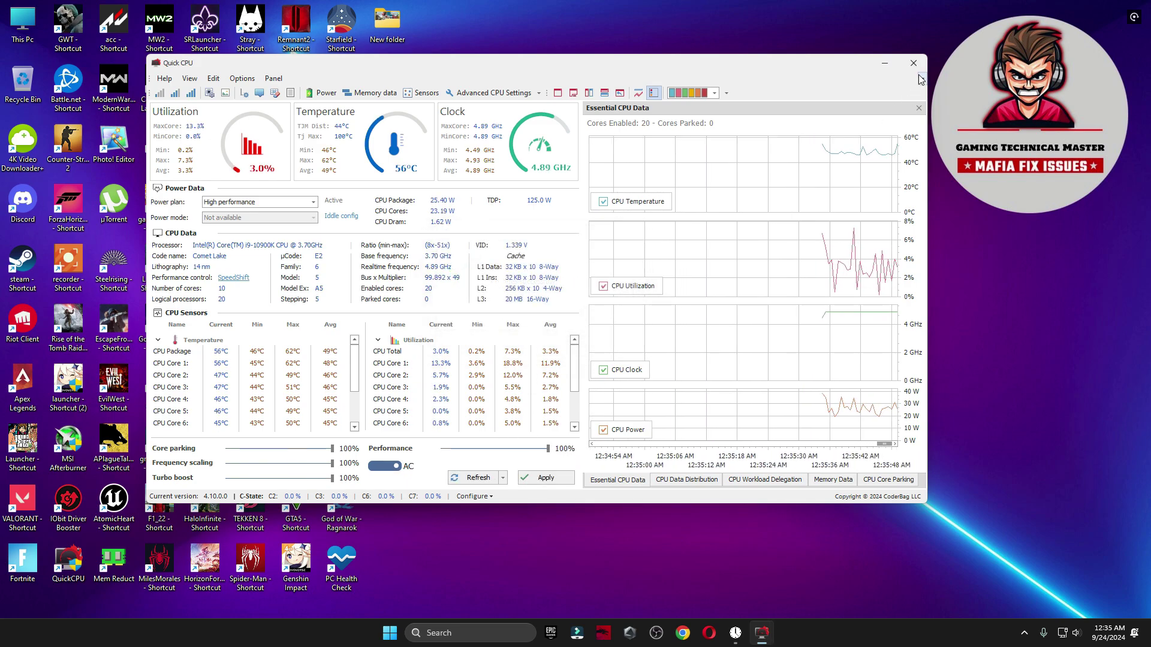
pyautogui.click(913, 63)
# Step: Open the Windows power plan options, check that High performance is the selected plan, and close the window
pyautogui.click(477, 625)
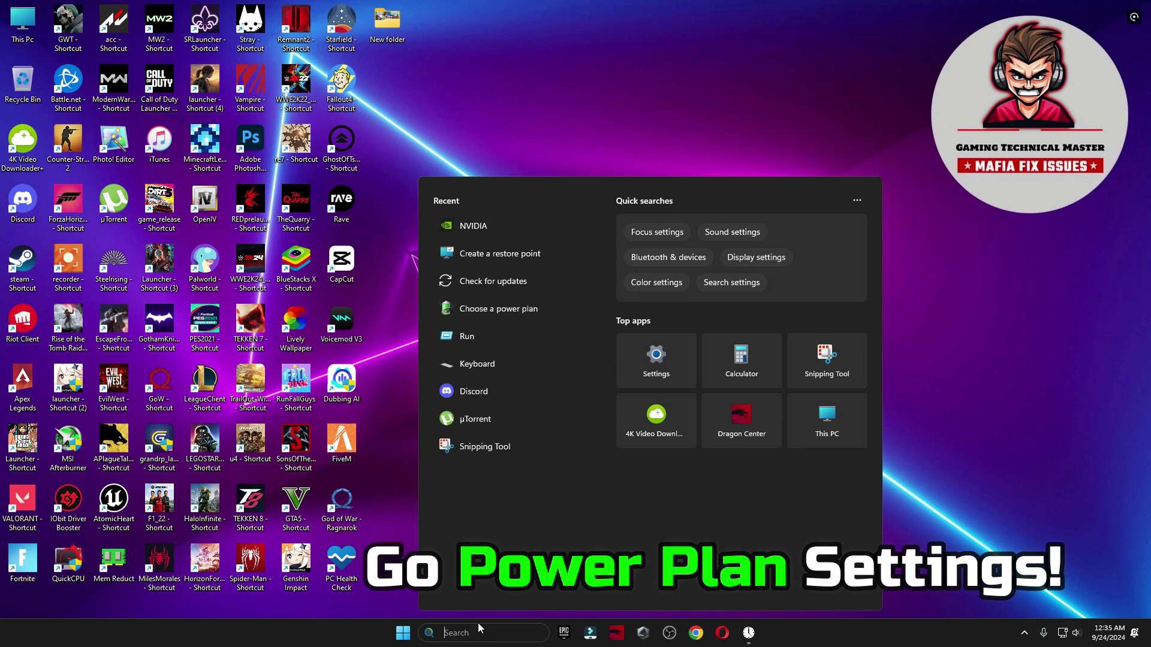
pyautogui.write('power')
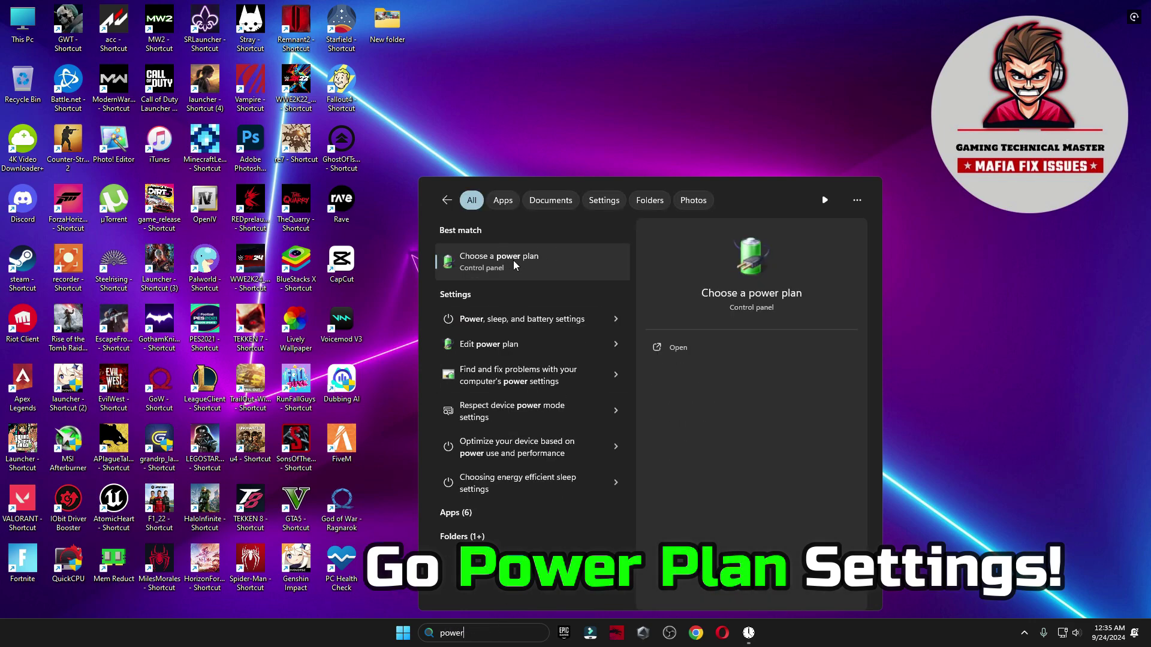
pyautogui.click(513, 260)
pyautogui.moveTo(670, 60); pyautogui.dragTo(613, 63)
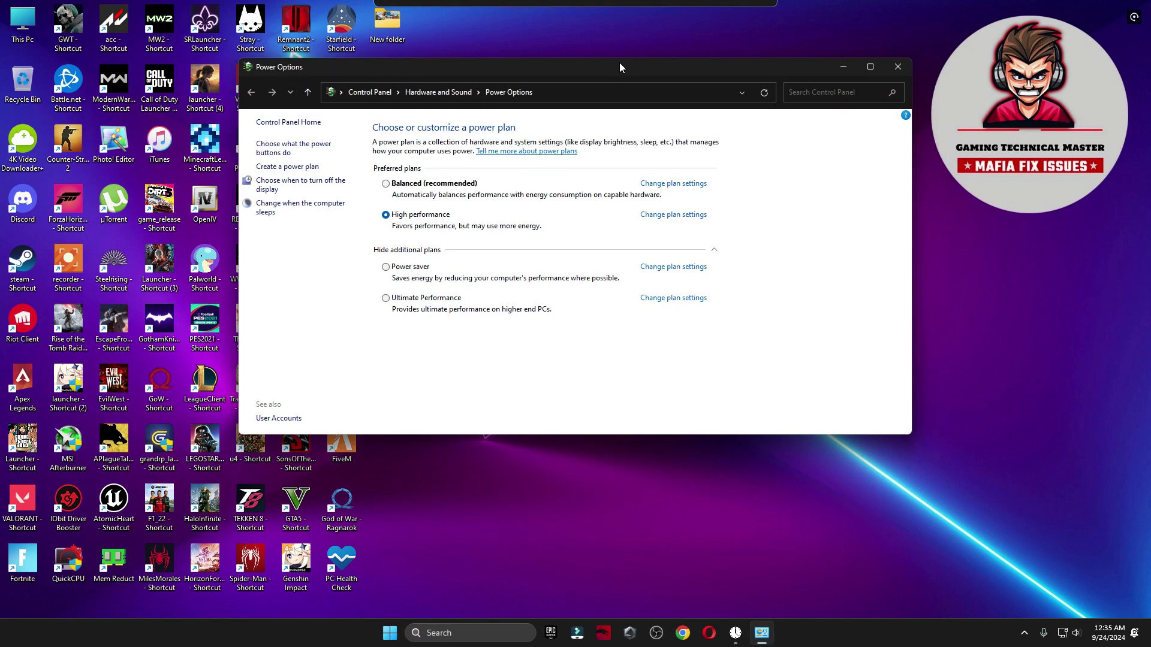
pyautogui.click(651, 252)
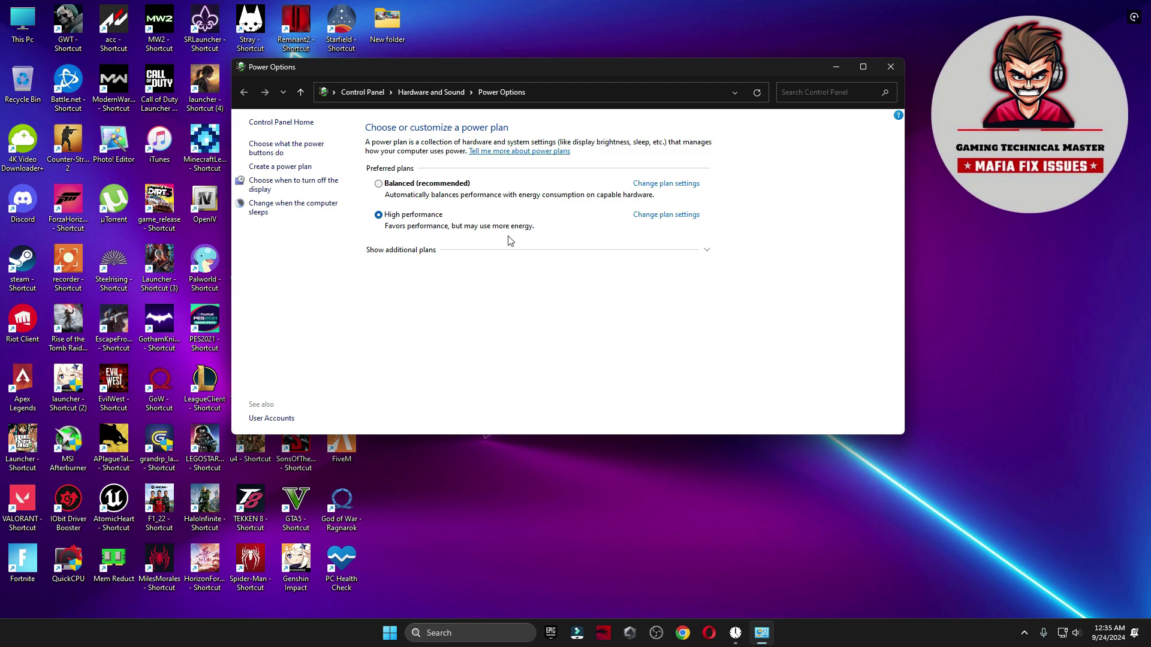
pyautogui.click(422, 256)
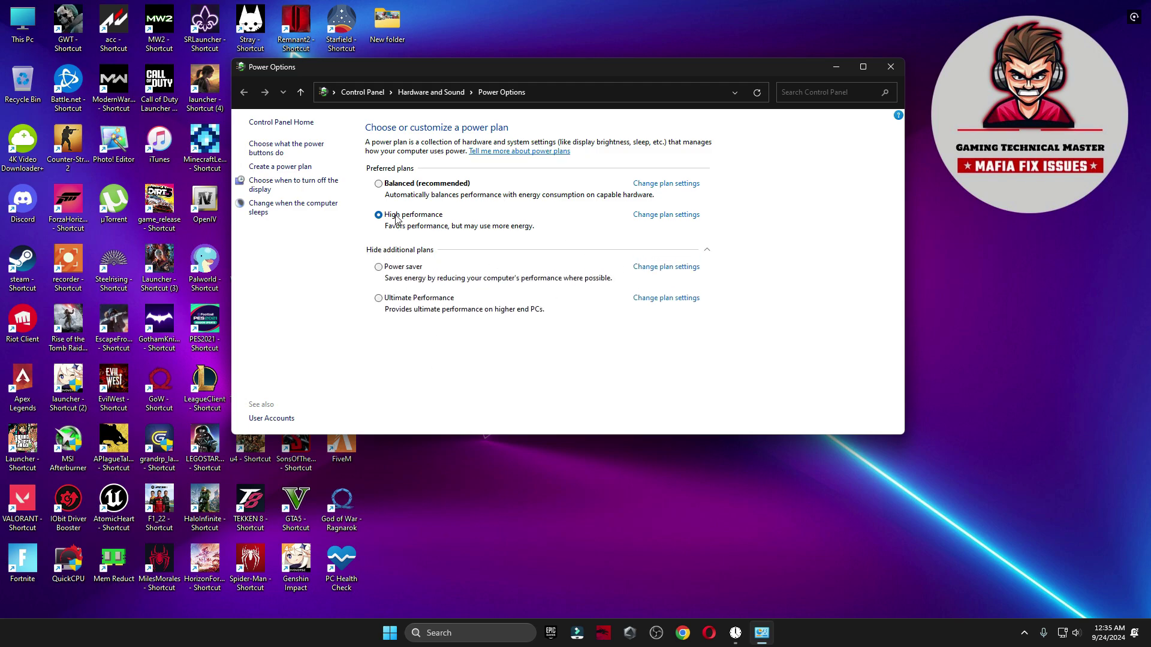
pyautogui.click(712, 254)
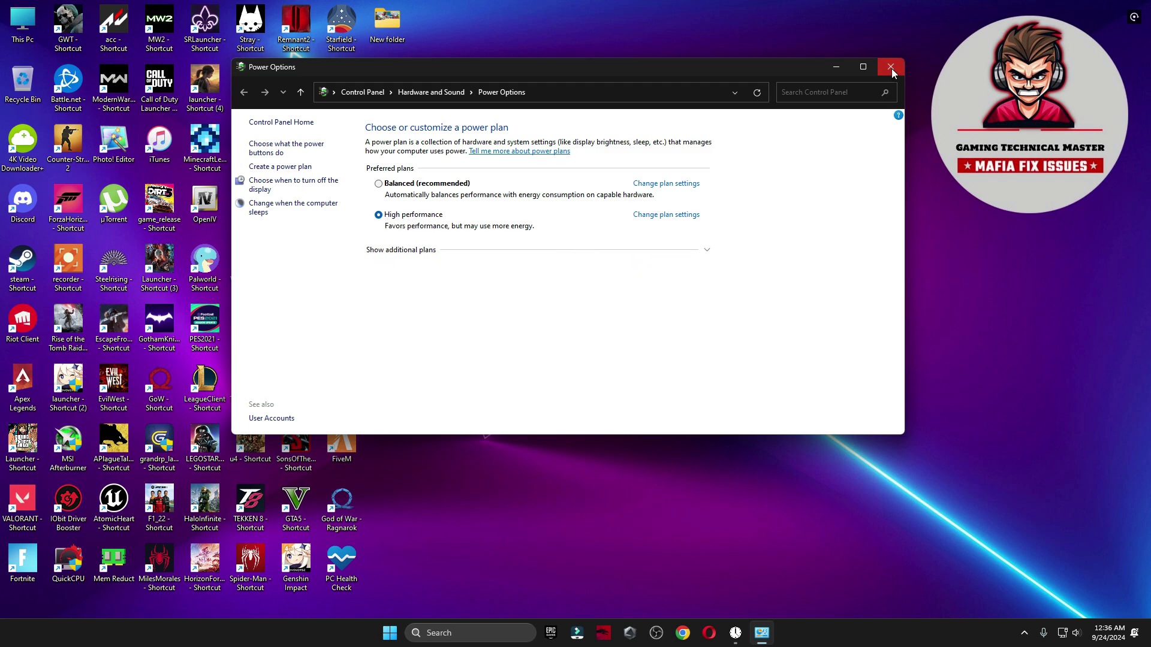
pyautogui.click(891, 67)
# Step: Open the pack's Registry Tweaks folder and look over the System page of Windows Settings
pyautogui.doubleClick(620, 210)
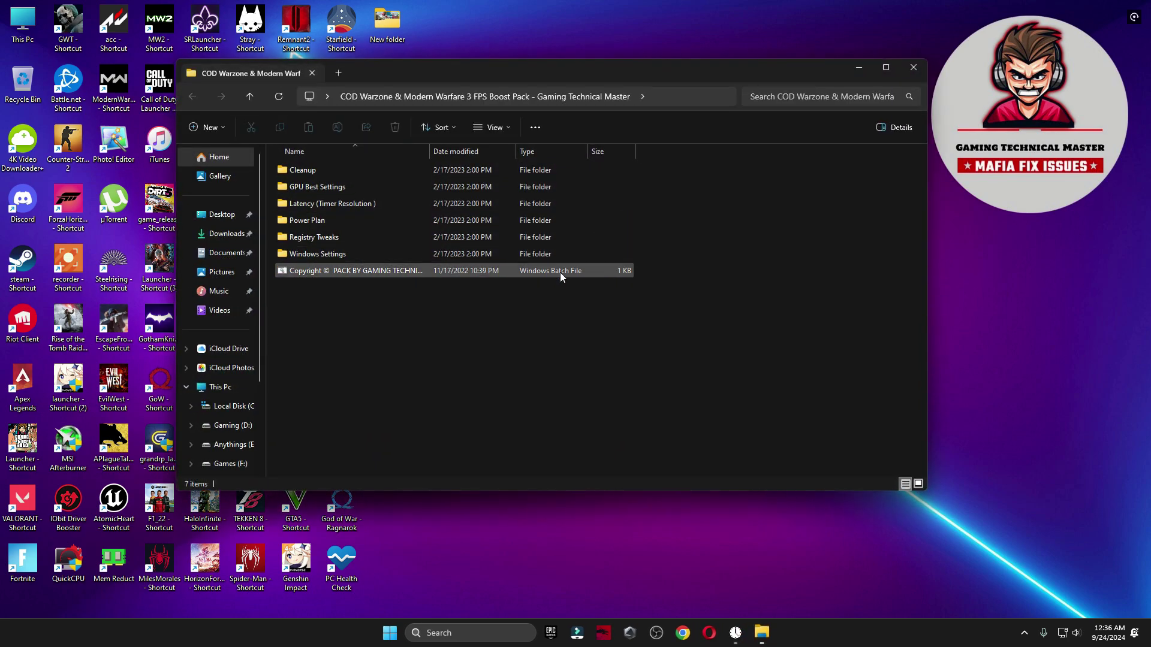
pyautogui.doubleClick(354, 238)
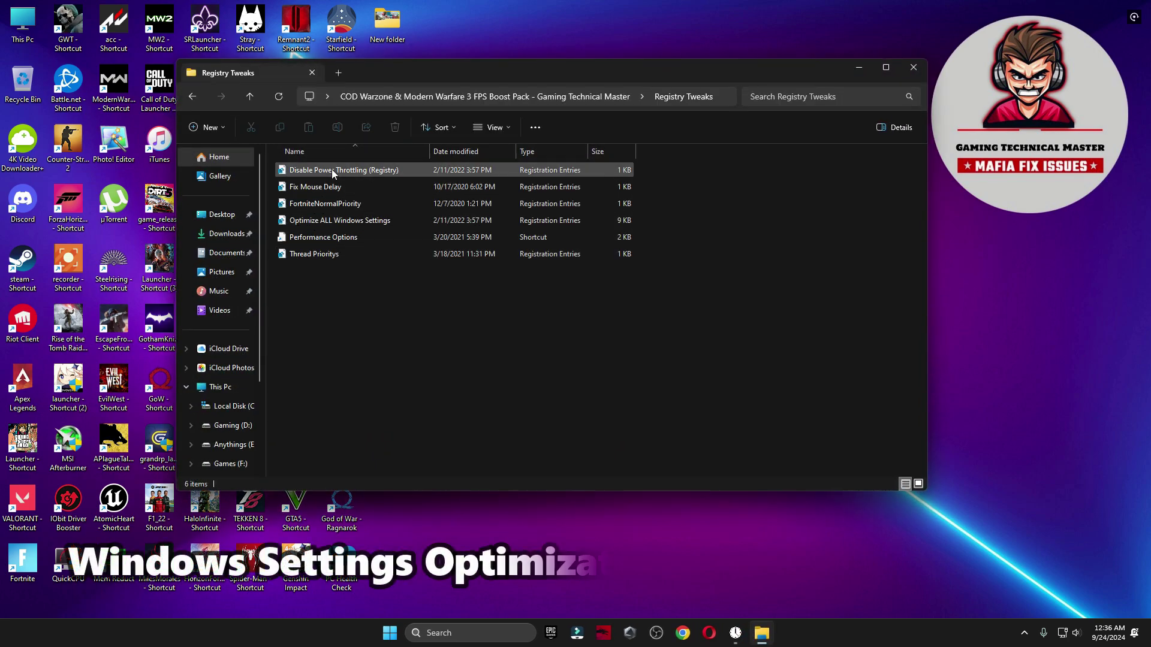
pyautogui.press('super')
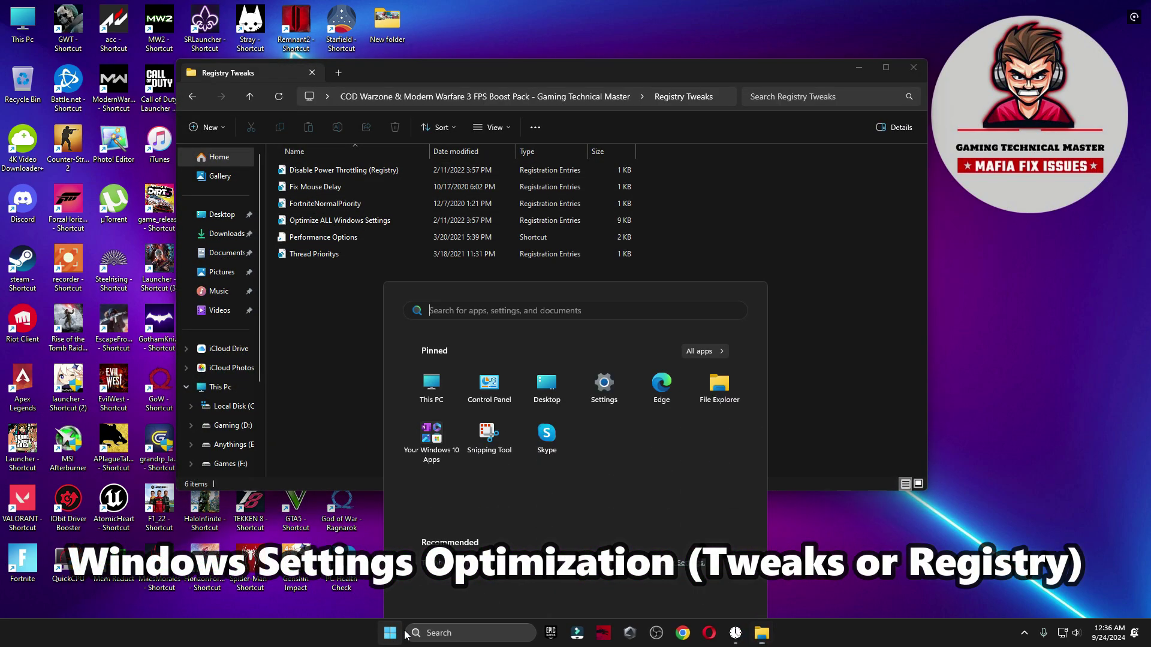
pyautogui.click(604, 275)
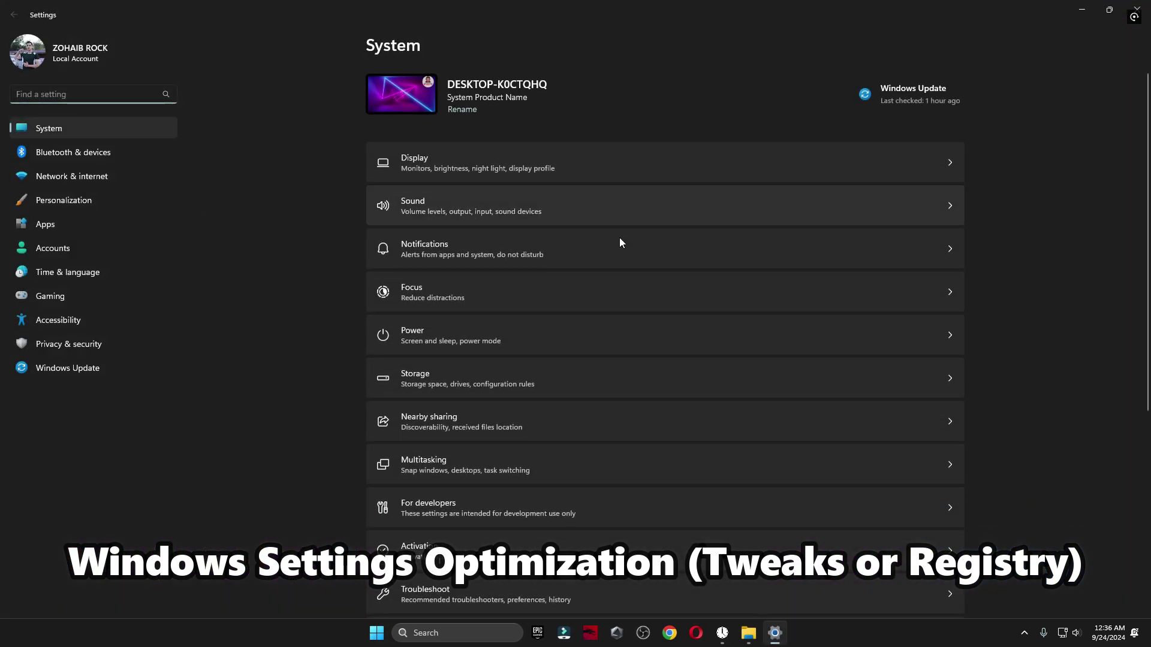
pyautogui.scroll(-4, 619, 242)
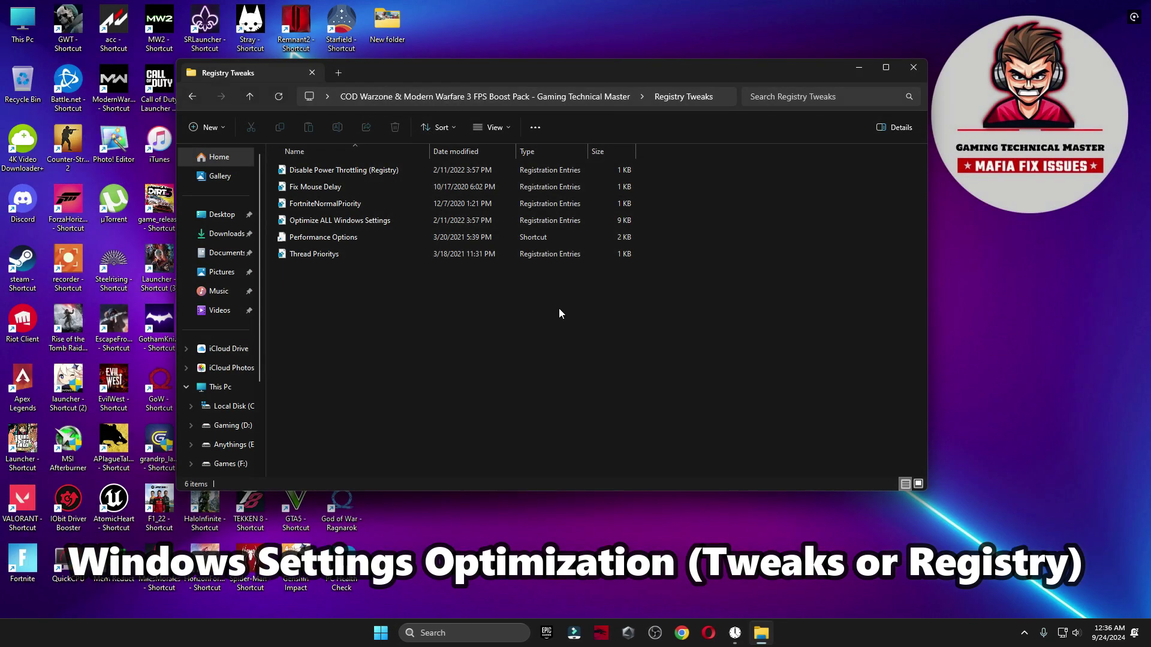
# Step: Add the Optimize ALL Windows Settings entries from the Registry Tweaks folder to the registry
pyautogui.doubleClick(351, 223)
pyautogui.click(515, 411)
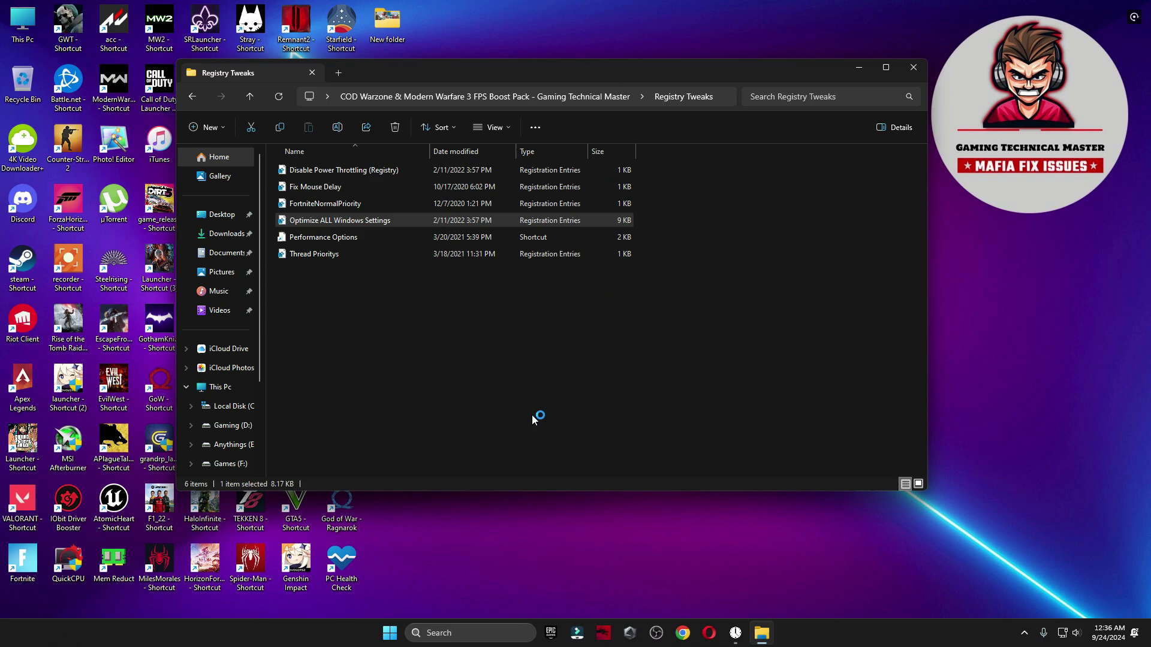
pyautogui.click(663, 331)
pyautogui.press('Return')
# Step: Add the FortniteNormalPriority entries from the Registry Tweaks folder to the registry
pyautogui.doubleClick(326, 203)
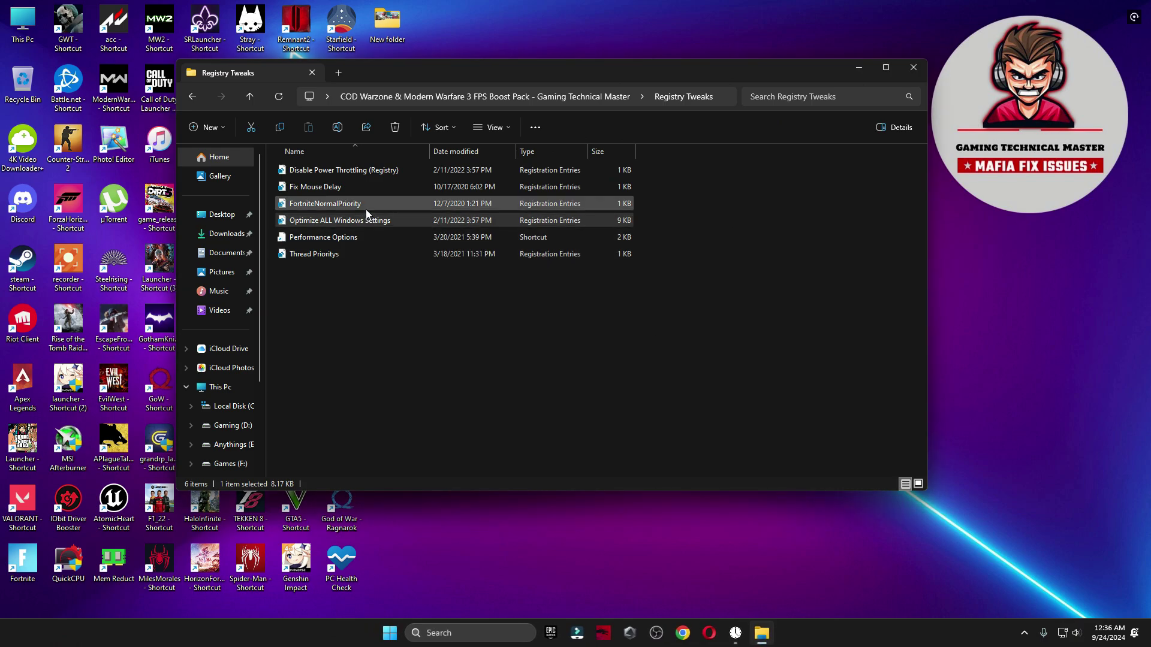
pyautogui.click(647, 410)
pyautogui.click(666, 334)
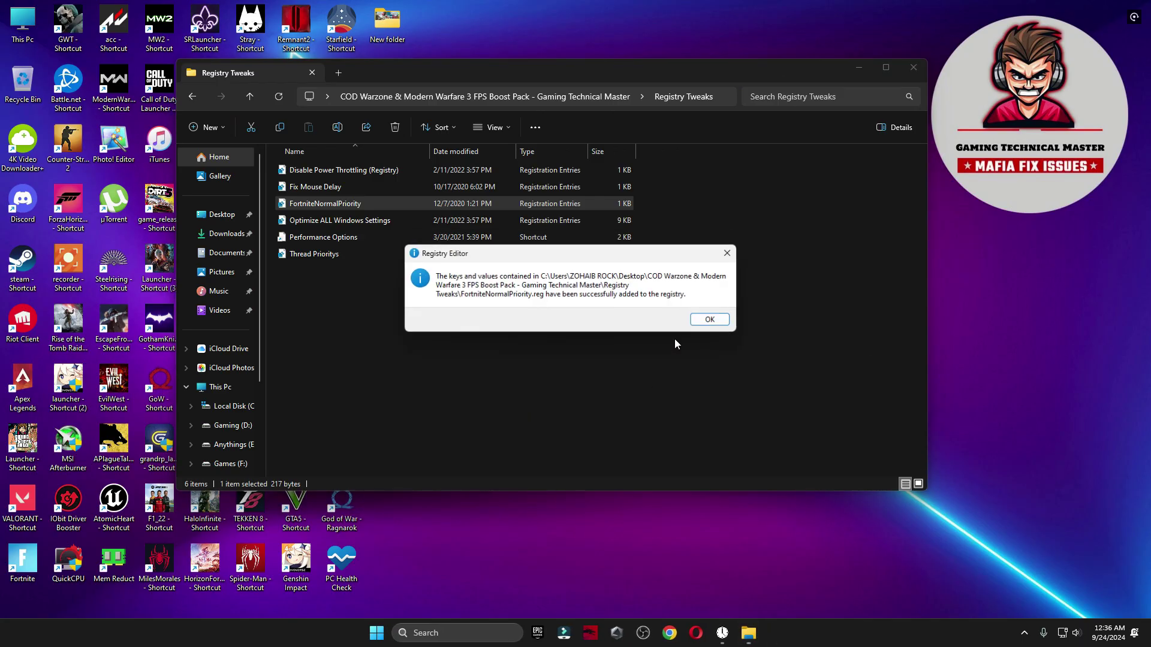
pyautogui.click(710, 320)
# Step: Add the Fix Mouse Delay entries from the Registry Tweaks folder to the registry
pyautogui.doubleClick(358, 190)
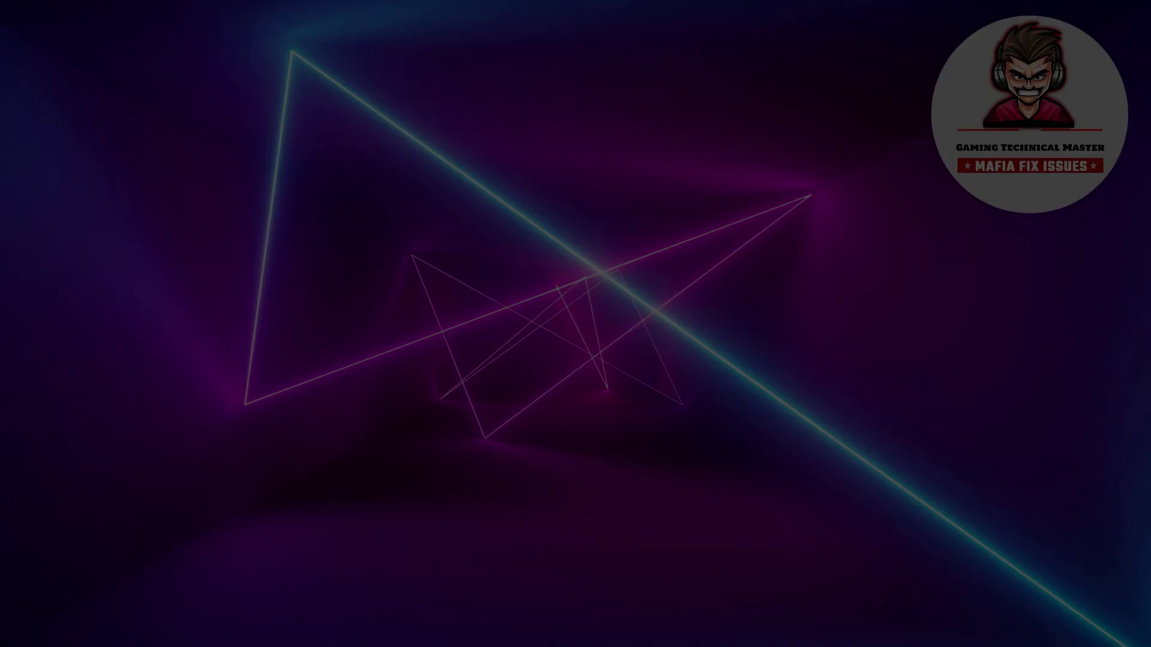
pyautogui.click(636, 410)
pyautogui.click(663, 334)
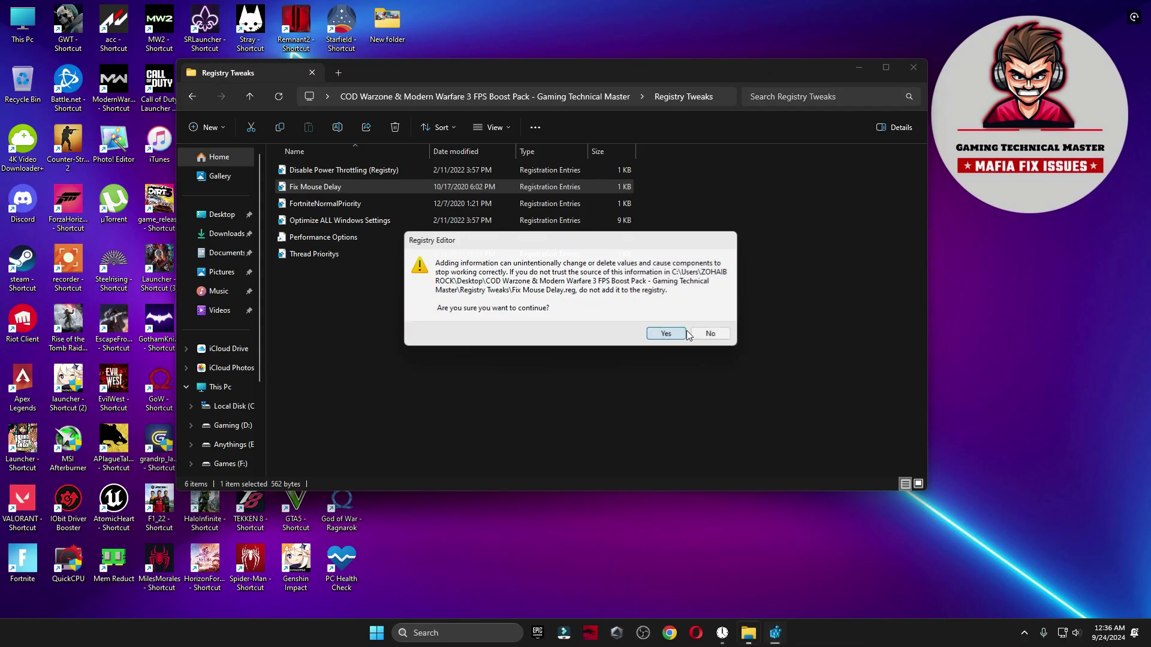
pyautogui.click(711, 318)
# Step: Add the Disable Power Throttling entries from the Registry Tweaks folder to the registry
pyautogui.doubleClick(380, 172)
pyautogui.click(551, 413)
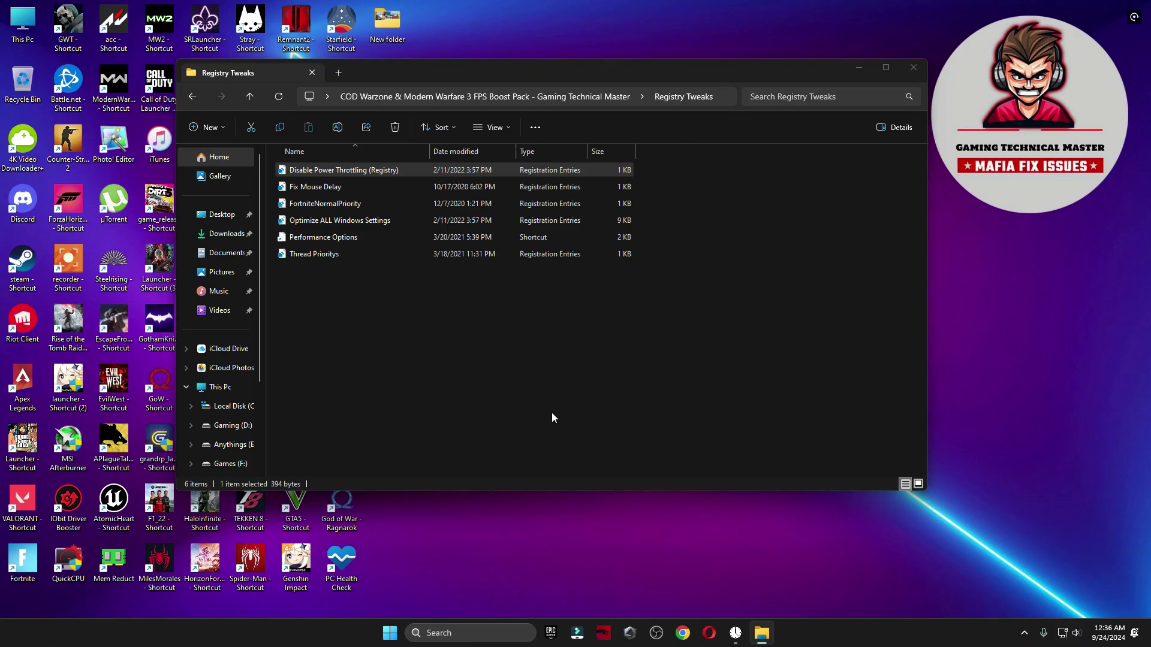
pyautogui.click(663, 334)
pyautogui.click(709, 320)
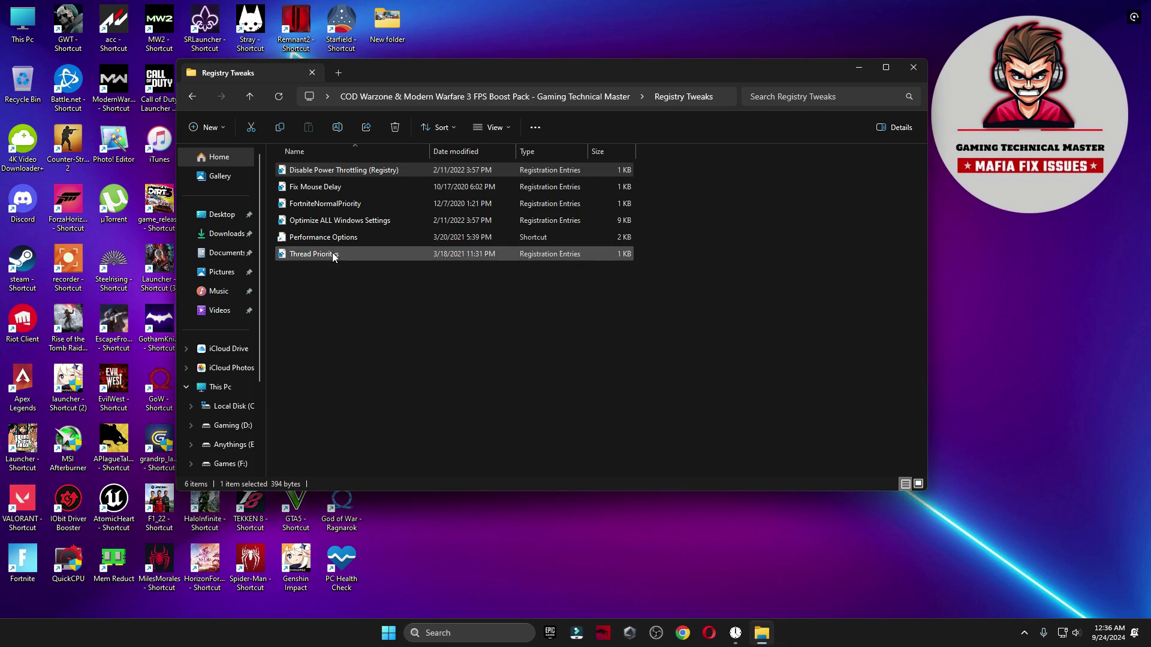
# Step: Add the Thread Prioritys entries from the Registry Tweaks folder to the registry
pyautogui.doubleClick(331, 254)
pyautogui.click(594, 412)
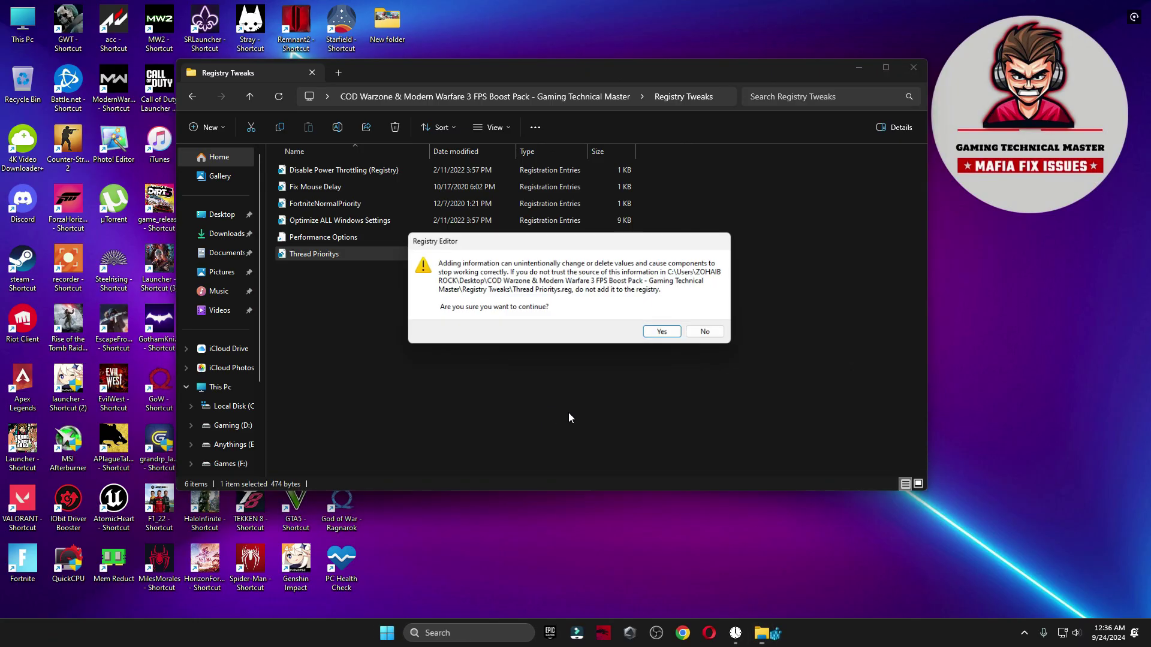
pyautogui.click(662, 334)
pyautogui.click(710, 320)
# Step: Check that Performance Options is set to Adjust for best performance, close it, and return to the main pack folder
pyautogui.doubleClick(365, 238)
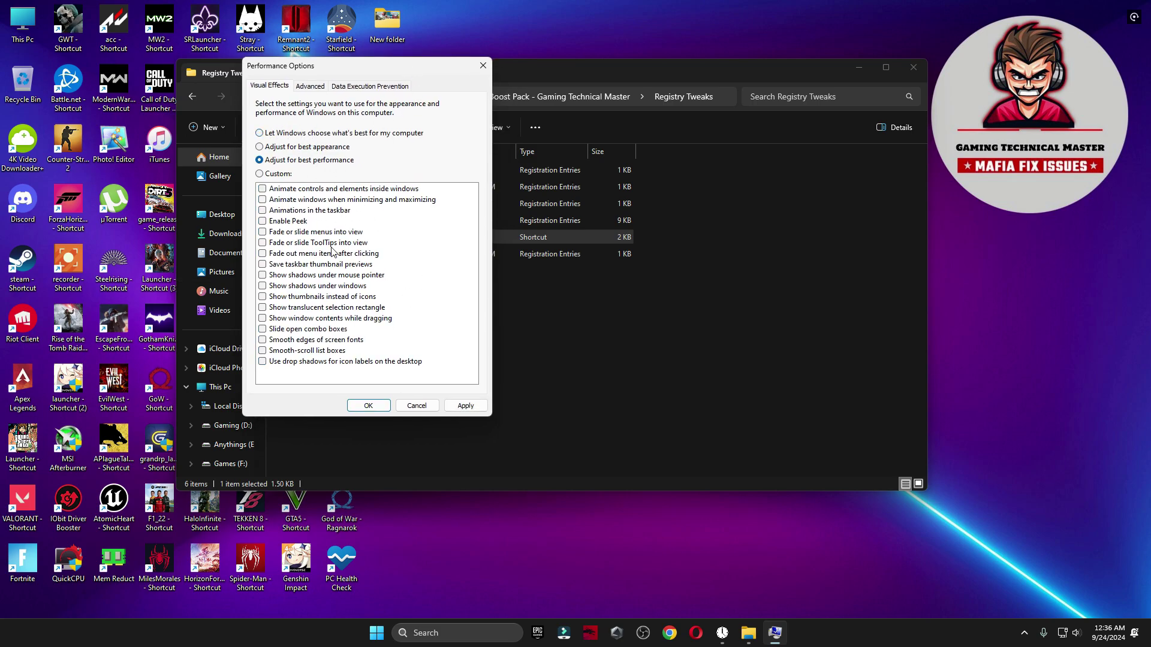
pyautogui.click(377, 409)
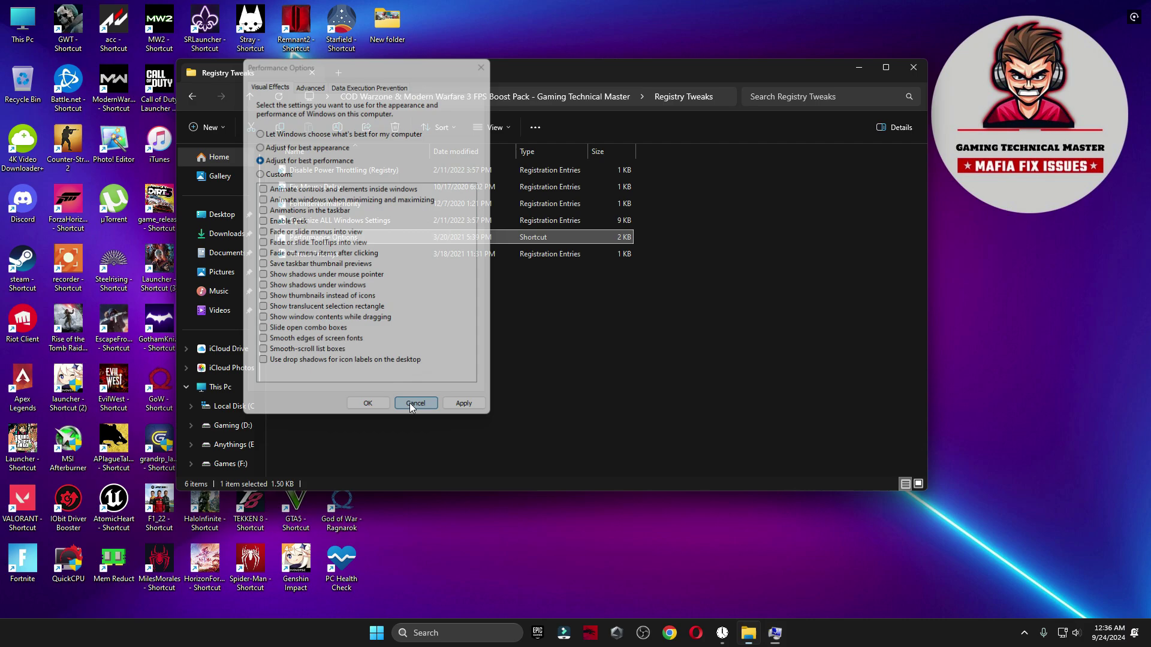
pyautogui.click(192, 98)
# Step: Open the pack's Windows Settings folder and check in the mouse pointer options that Enhance pointer precision is off
pyautogui.doubleClick(306, 253)
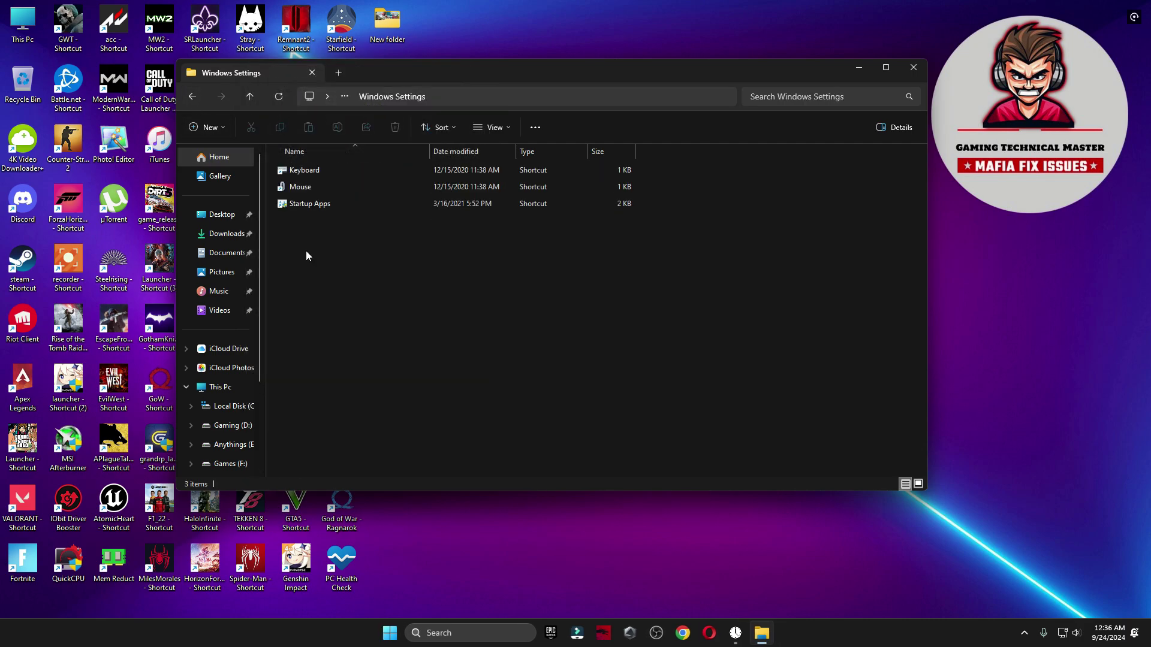
pyautogui.doubleClick(311, 192)
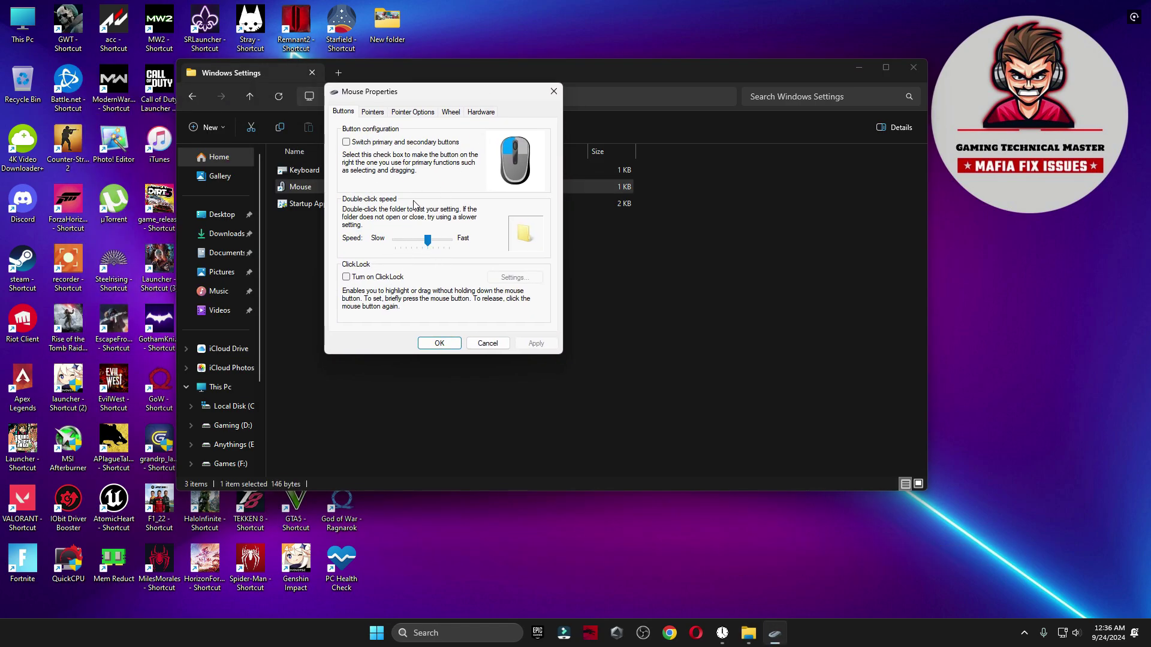
pyautogui.click(404, 112)
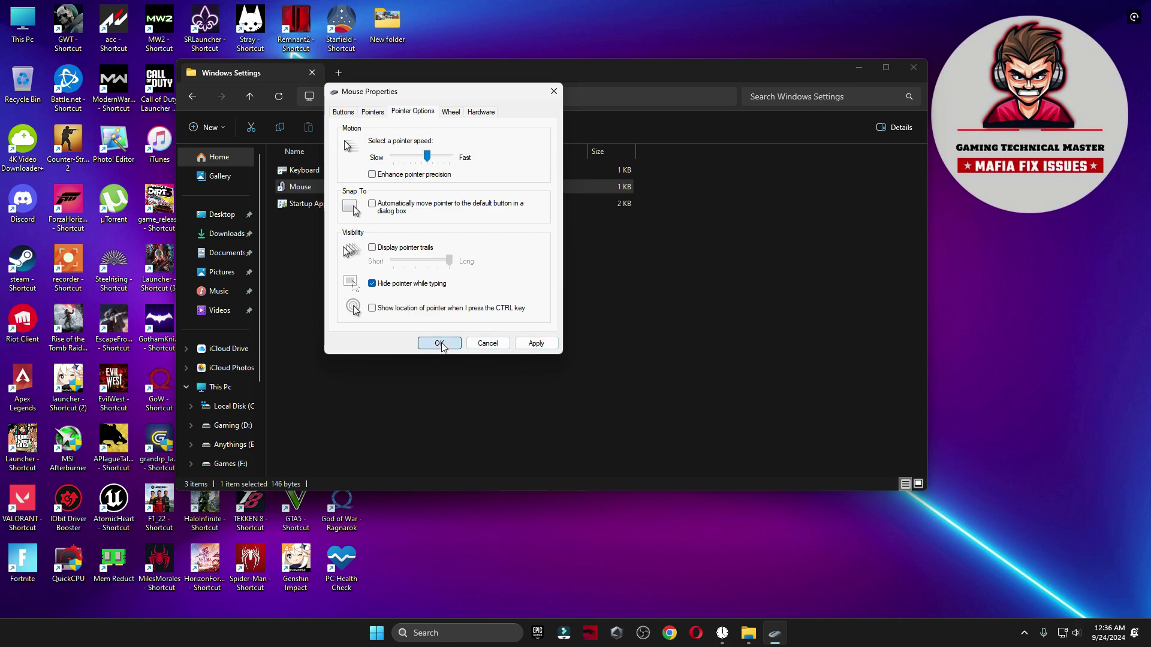
# Step: Check the repeat delay and repeat rate in Keyboard Properties, opened from the pack and through a Windows search for "keyboard", and close both windows
pyautogui.doubleClick(301, 170)
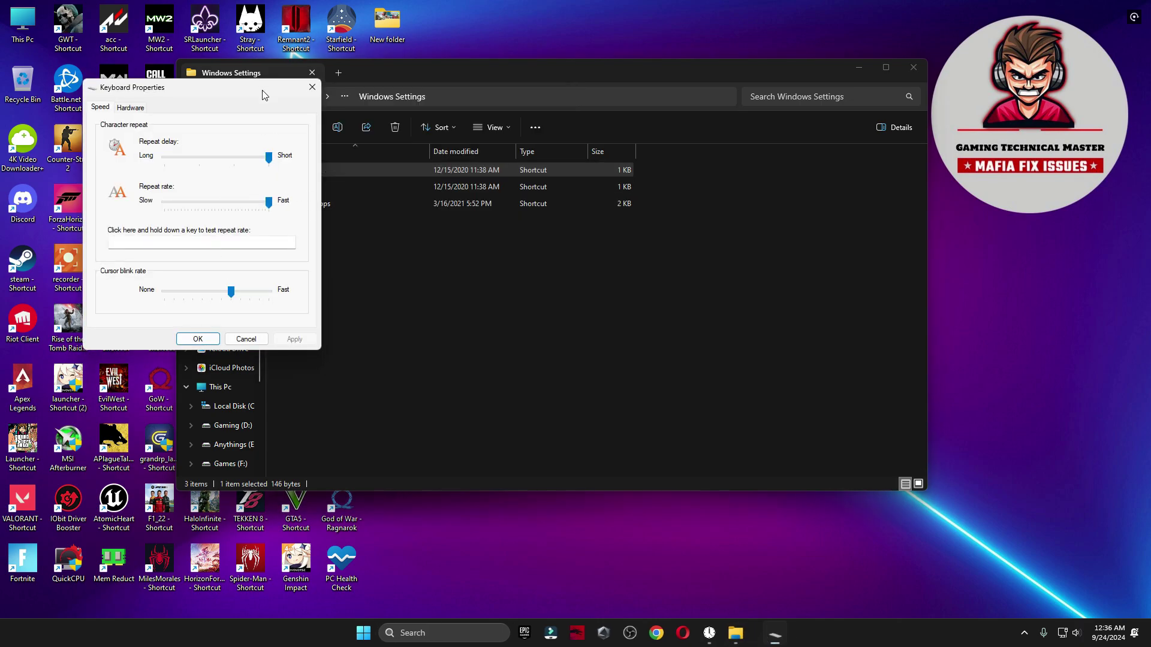
pyautogui.moveTo(262, 93); pyautogui.dragTo(526, 96)
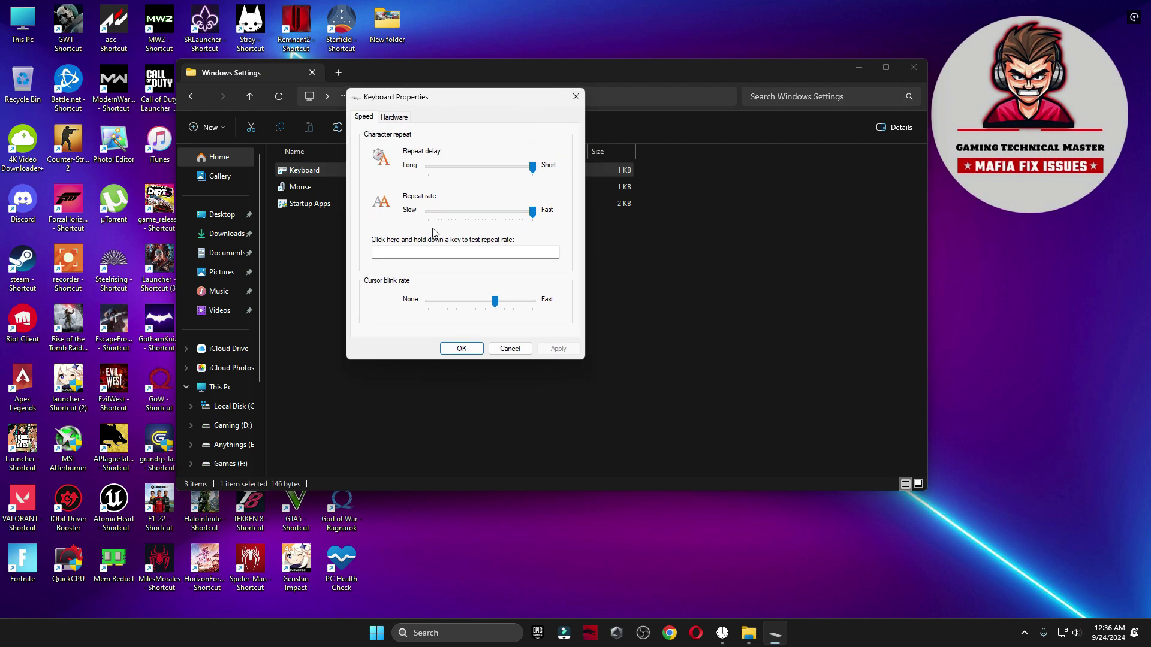
pyautogui.click(473, 635)
pyautogui.write('keyboard')
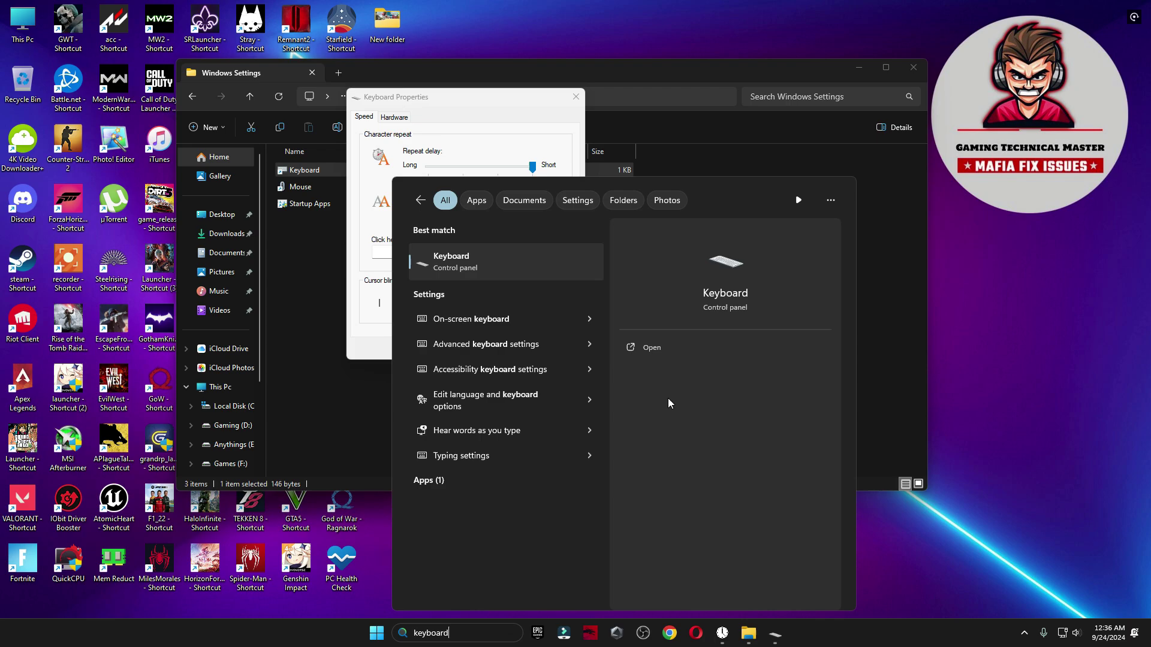
pyautogui.click(533, 264)
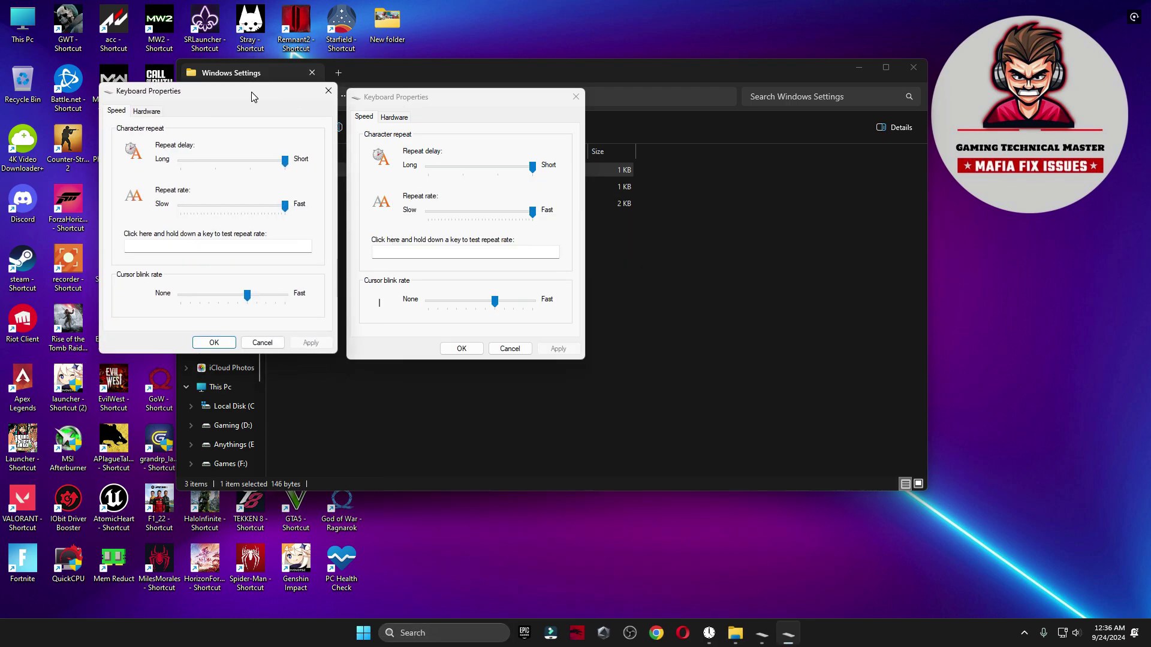
pyautogui.moveTo(265, 94); pyautogui.dragTo(268, 105)
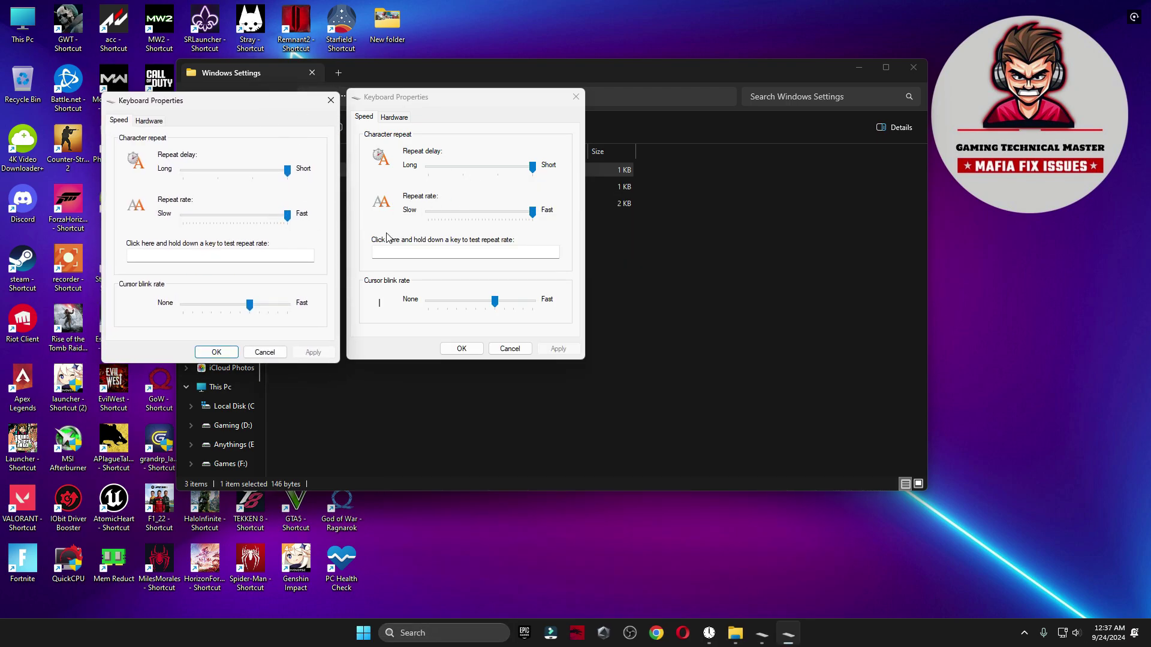
pyautogui.press('Escape')
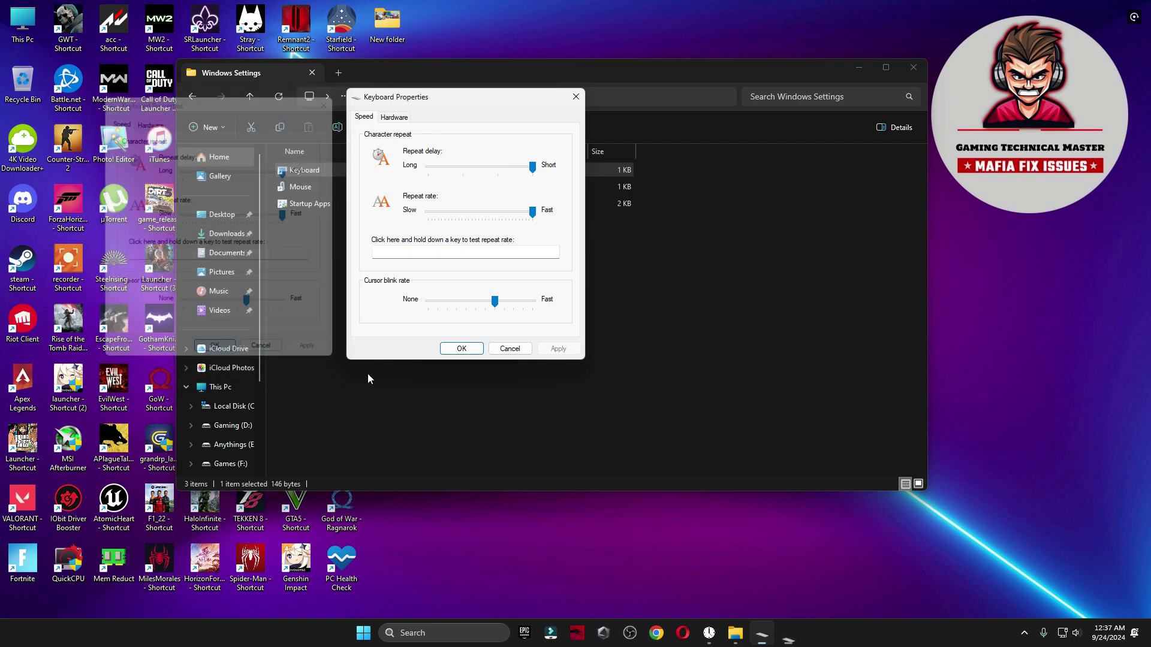
pyautogui.click(508, 349)
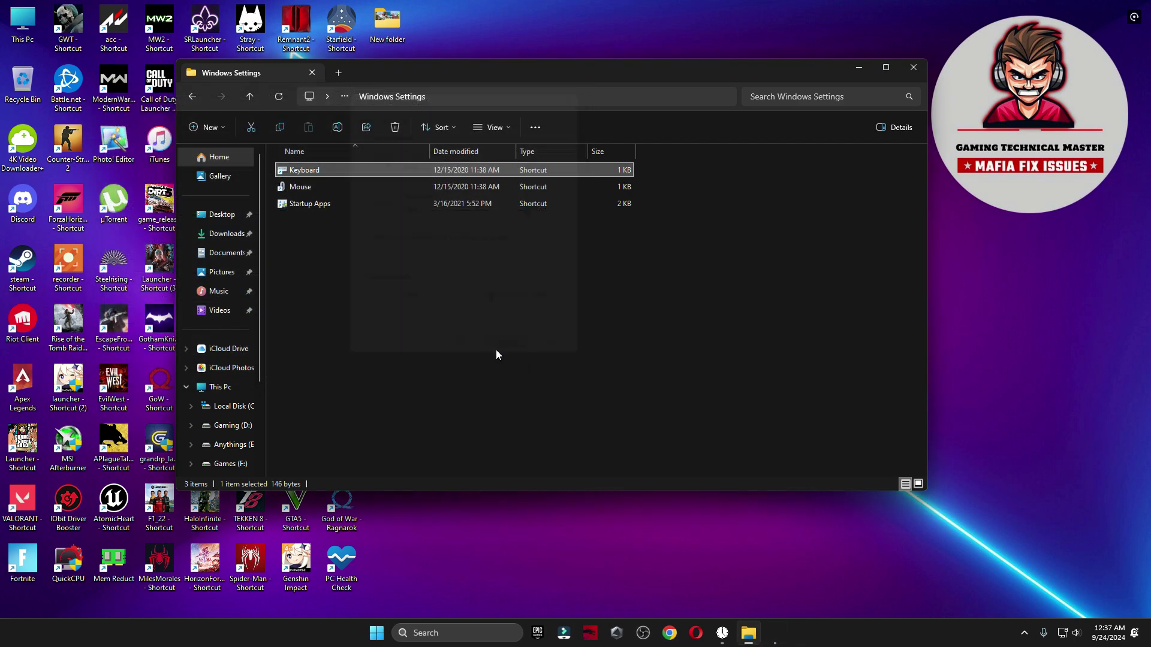
# Step: Open the pack's Startup Apps shortcut, look over the startup apps list in Task Manager, and close the pack folder window
pyautogui.doubleClick(327, 206)
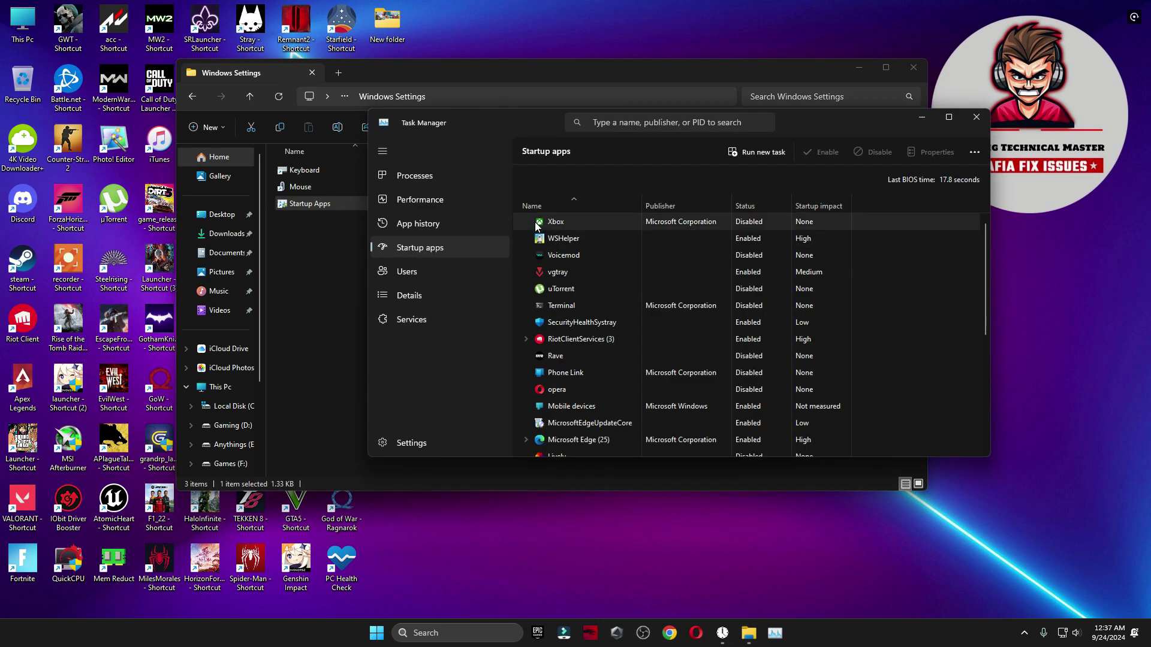
pyautogui.moveTo(845, 120); pyautogui.dragTo(728, 125)
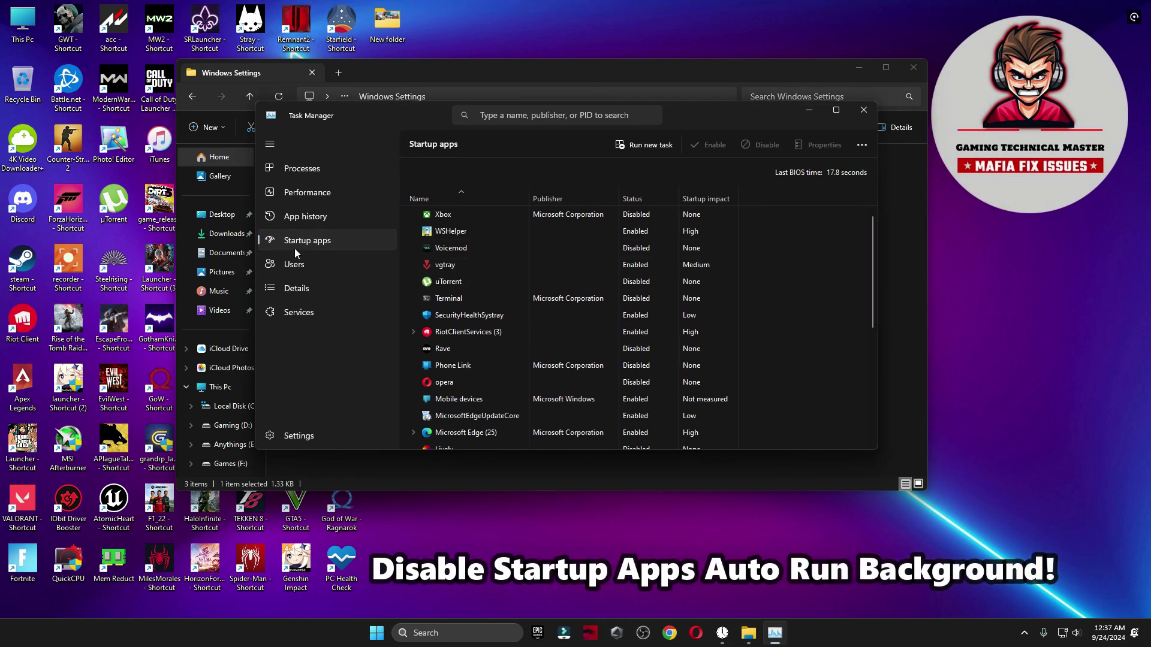
pyautogui.scroll(-5, 420, 330)
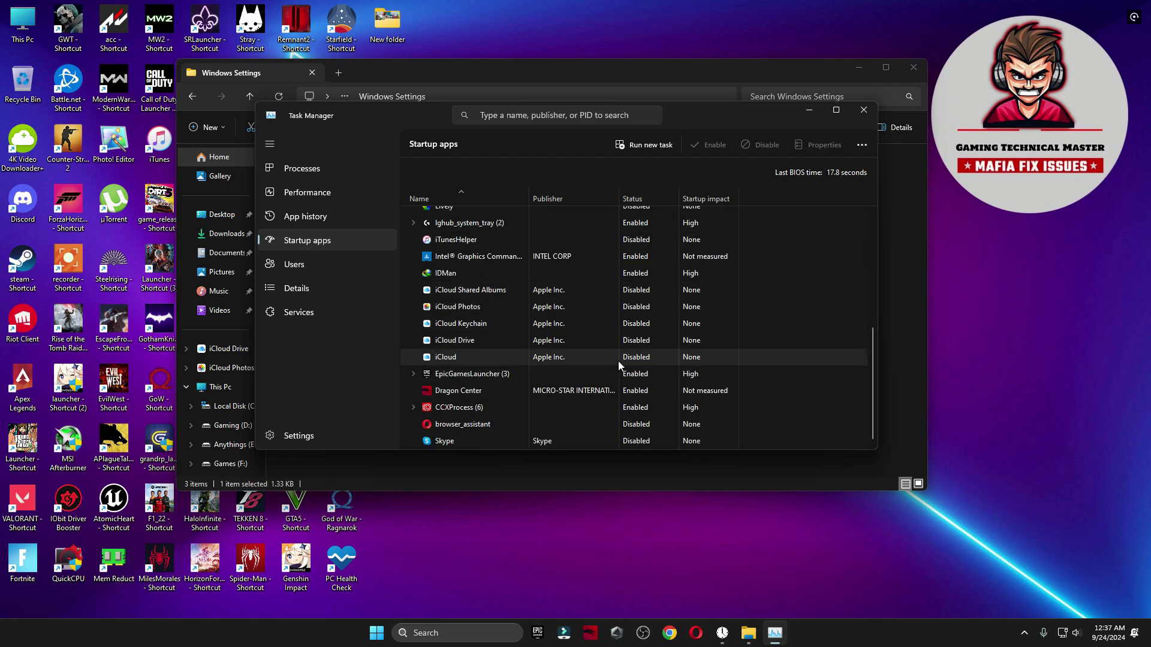
pyautogui.scroll(4, 566, 314)
pyautogui.scroll(2, 565, 313)
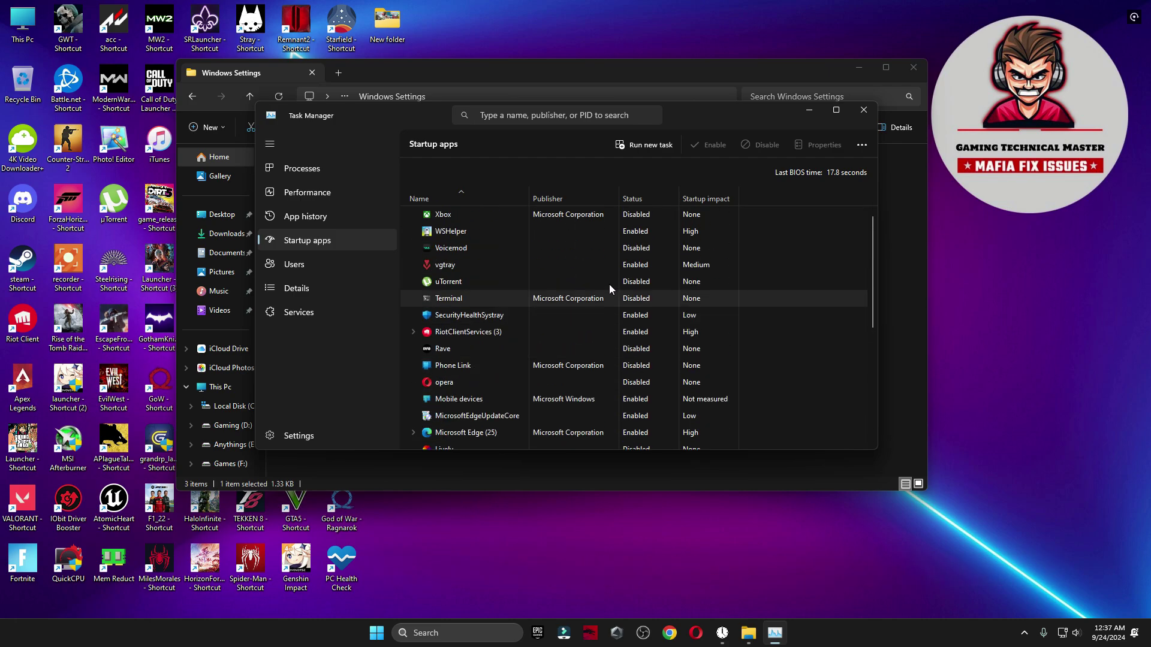
pyautogui.click(913, 67)
# Step: Select uTorrent among the startup apps, review the enabled or disabled status down the whole list, and close Task Manager
pyautogui.click(438, 287)
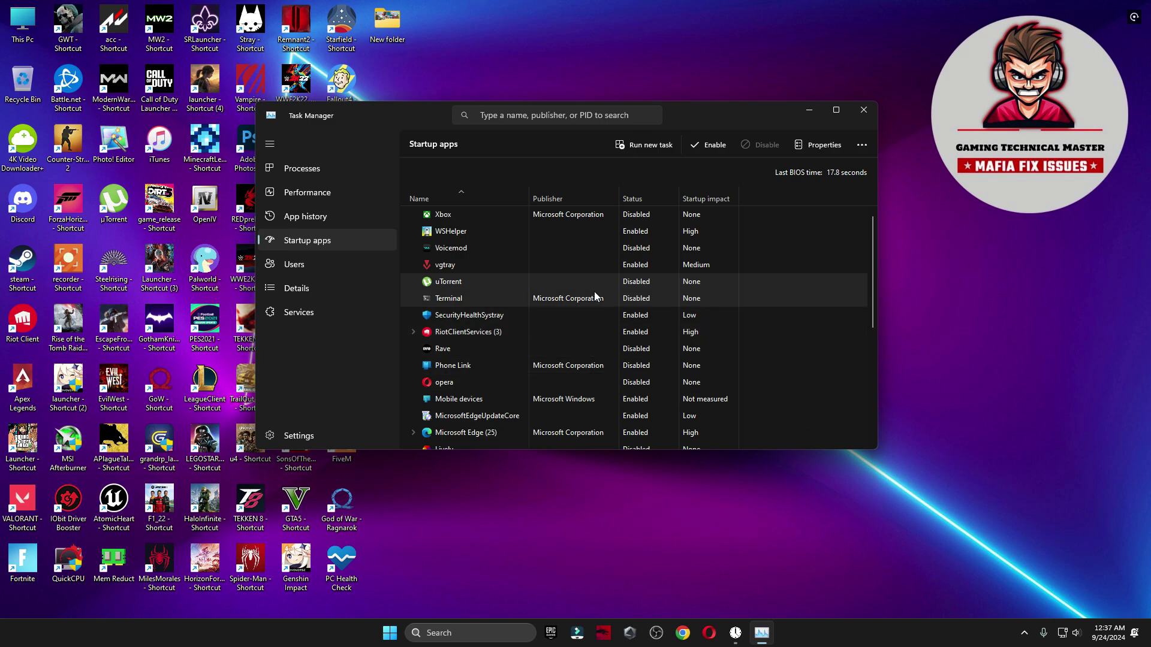
pyautogui.scroll(-4, 653, 258)
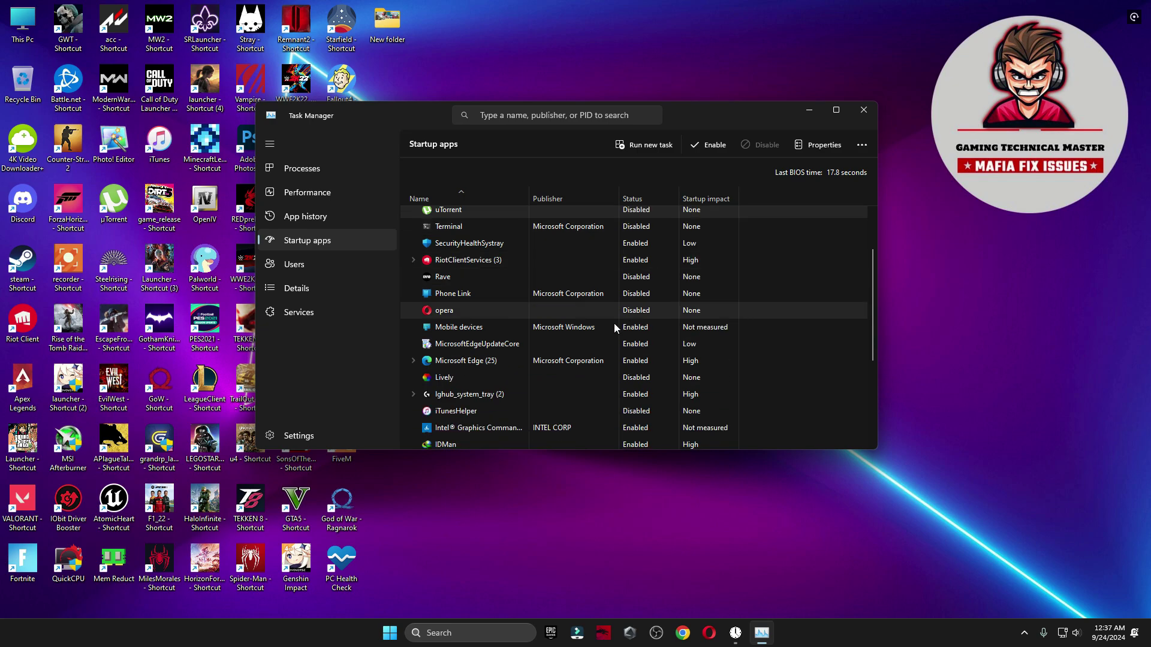
pyautogui.scroll(-3, 494, 406)
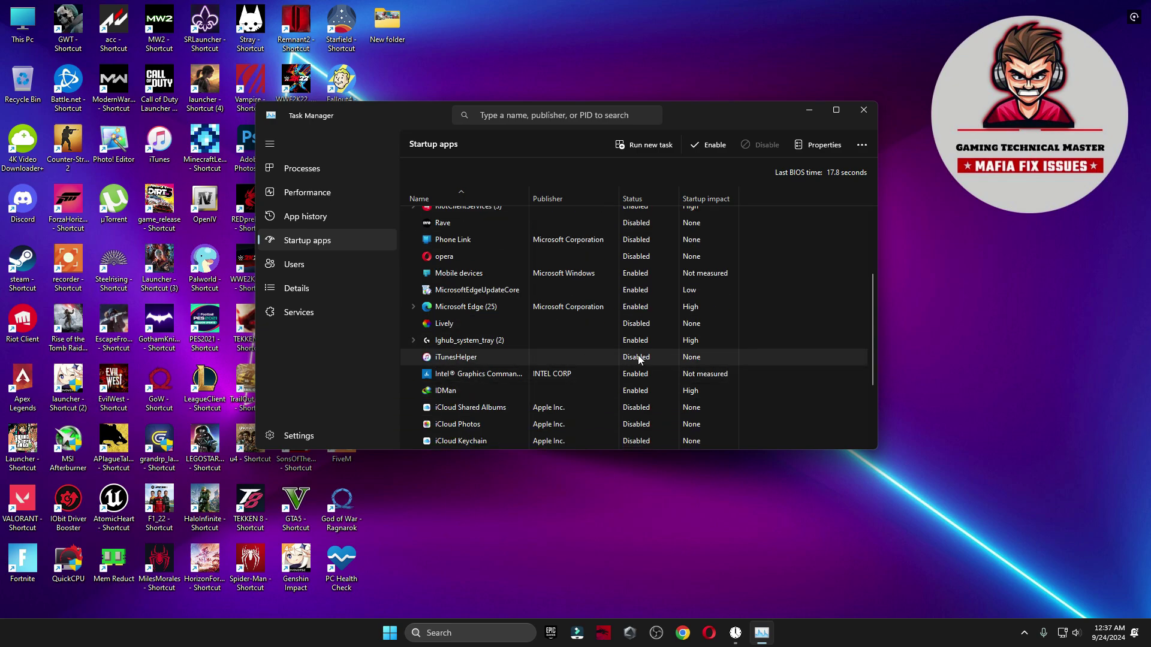
pyautogui.scroll(-3, 480, 399)
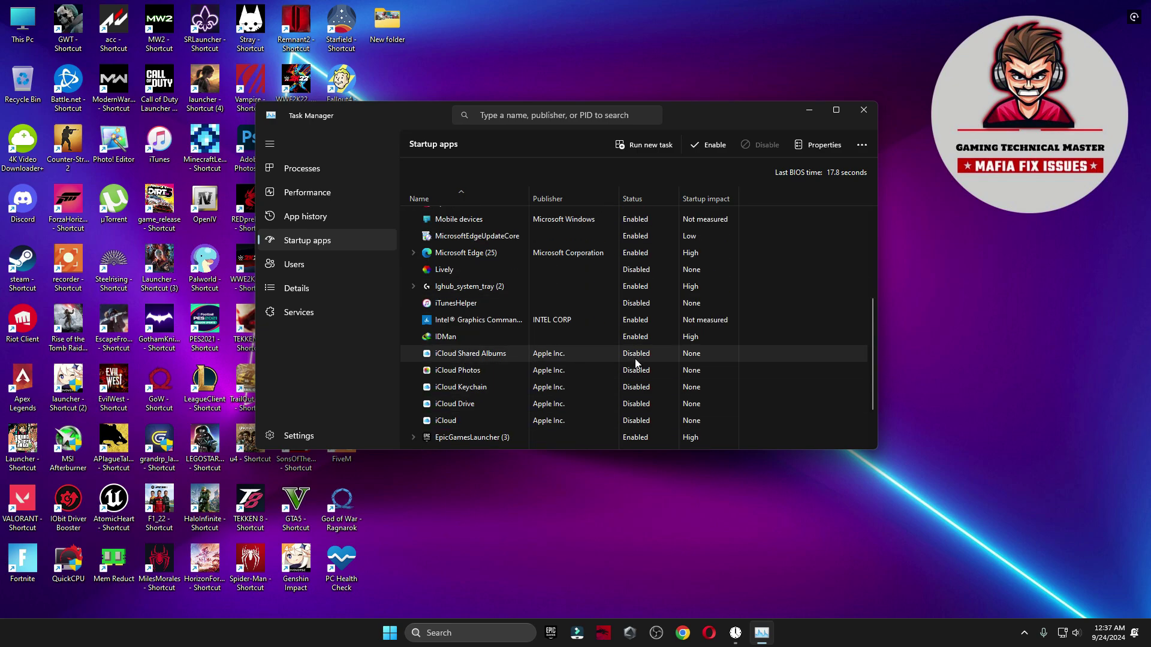
pyautogui.scroll(-4, 638, 363)
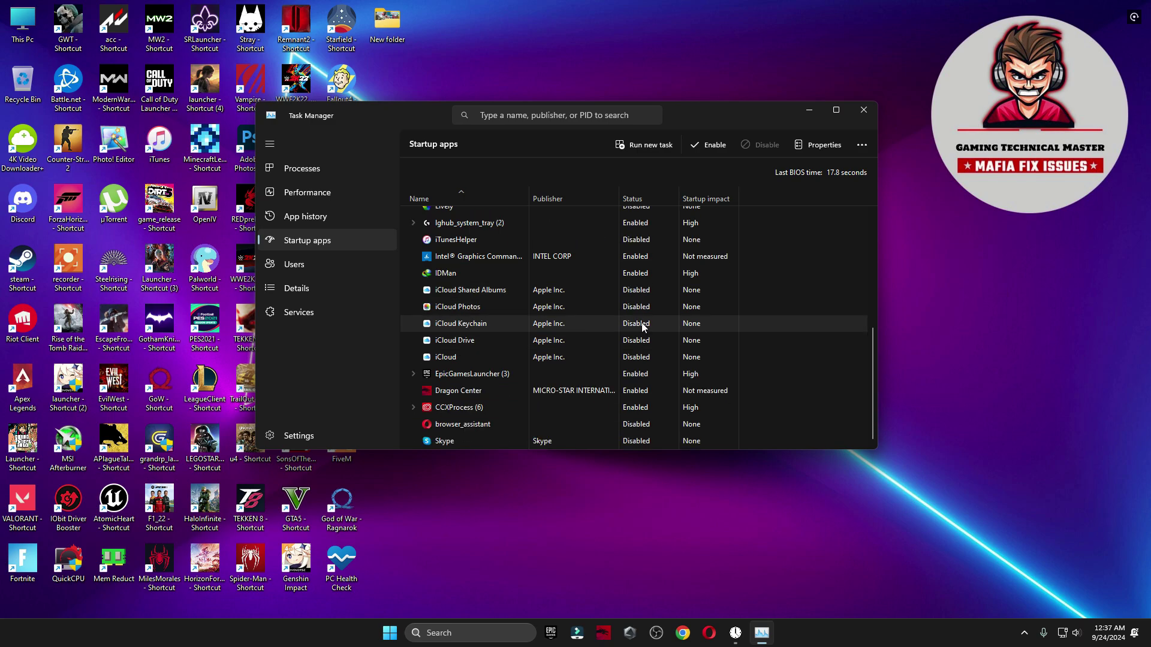
pyautogui.click(865, 111)
pyautogui.press('super')
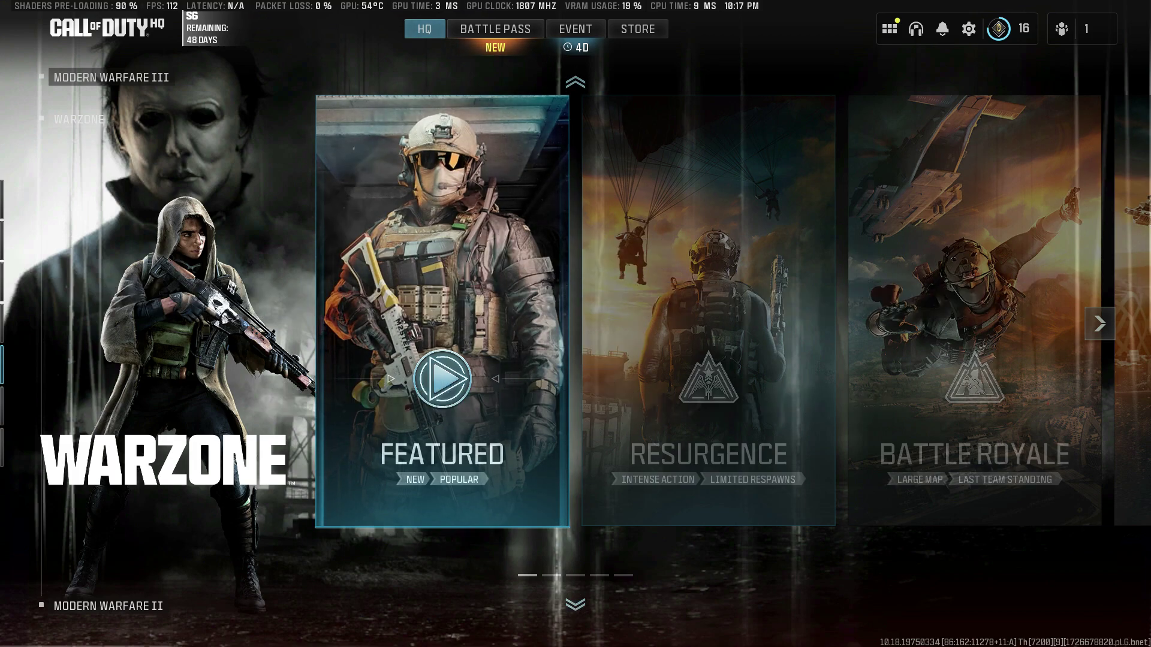
# Step: In Call of Duty HQ, open the graphics settings from the Warzone page and examine all Display settings, including V-Sync and frame rate limit
pyautogui.scroll(1, 283, 413)
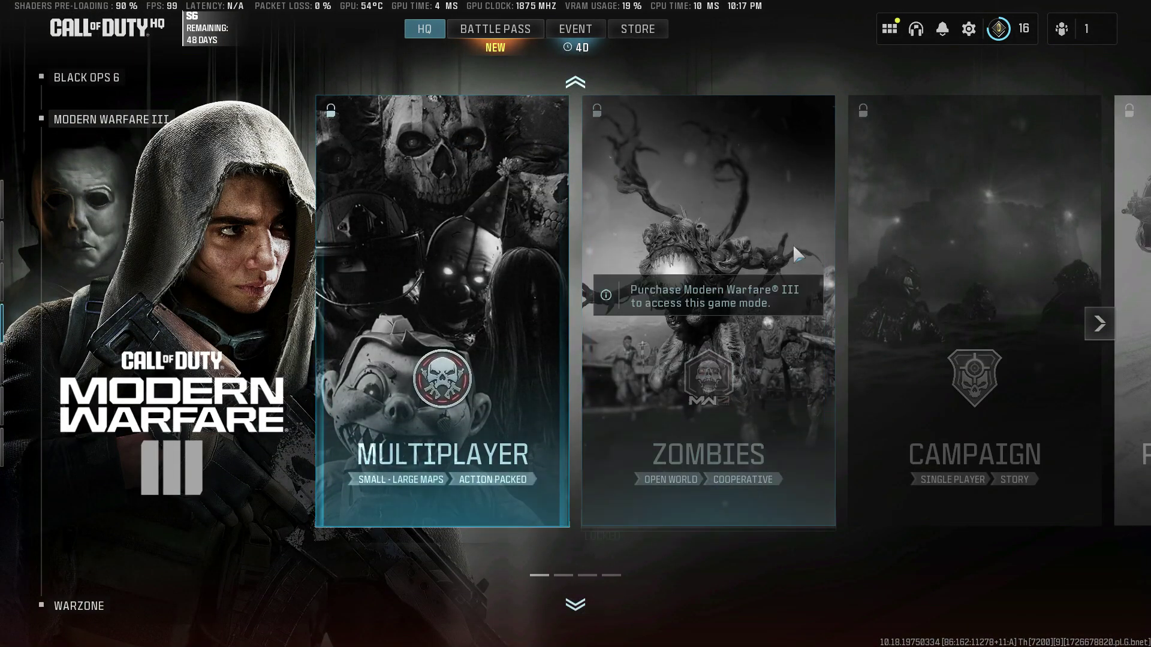
pyautogui.scroll(-1, 797, 254)
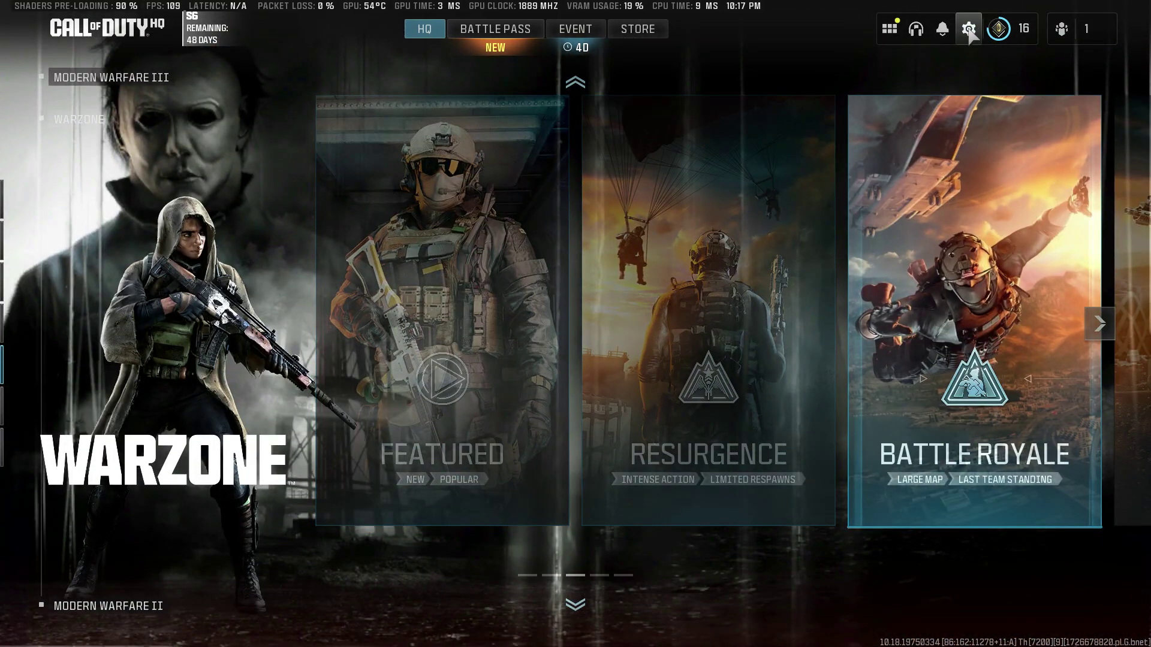
pyautogui.click(969, 29)
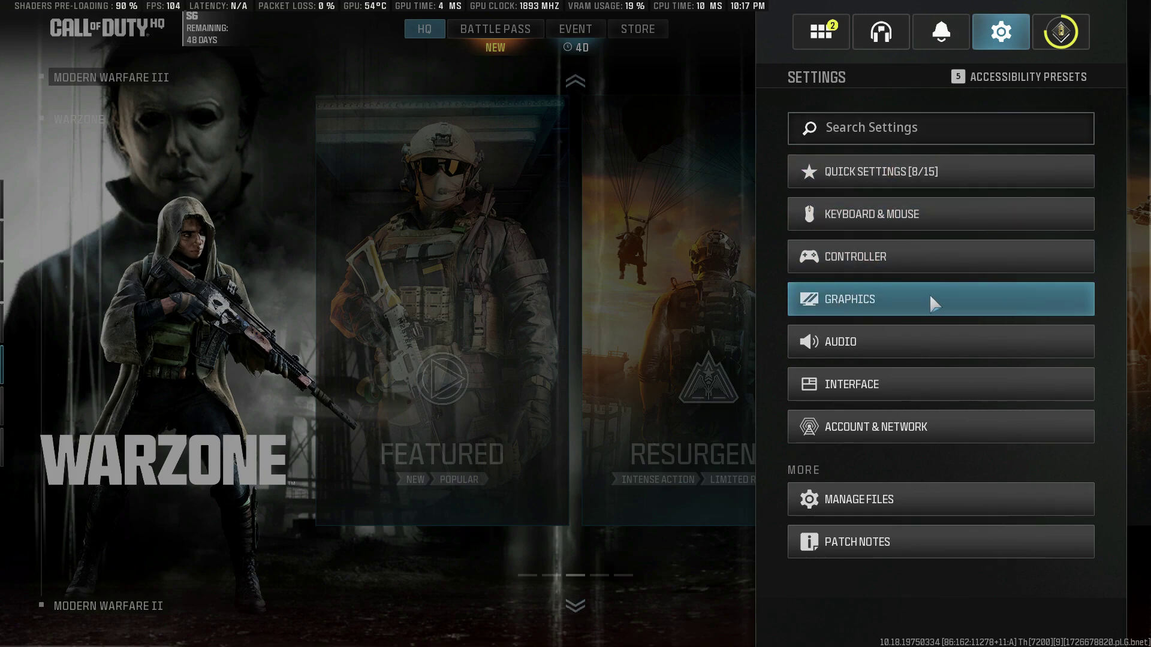
pyautogui.click(876, 292)
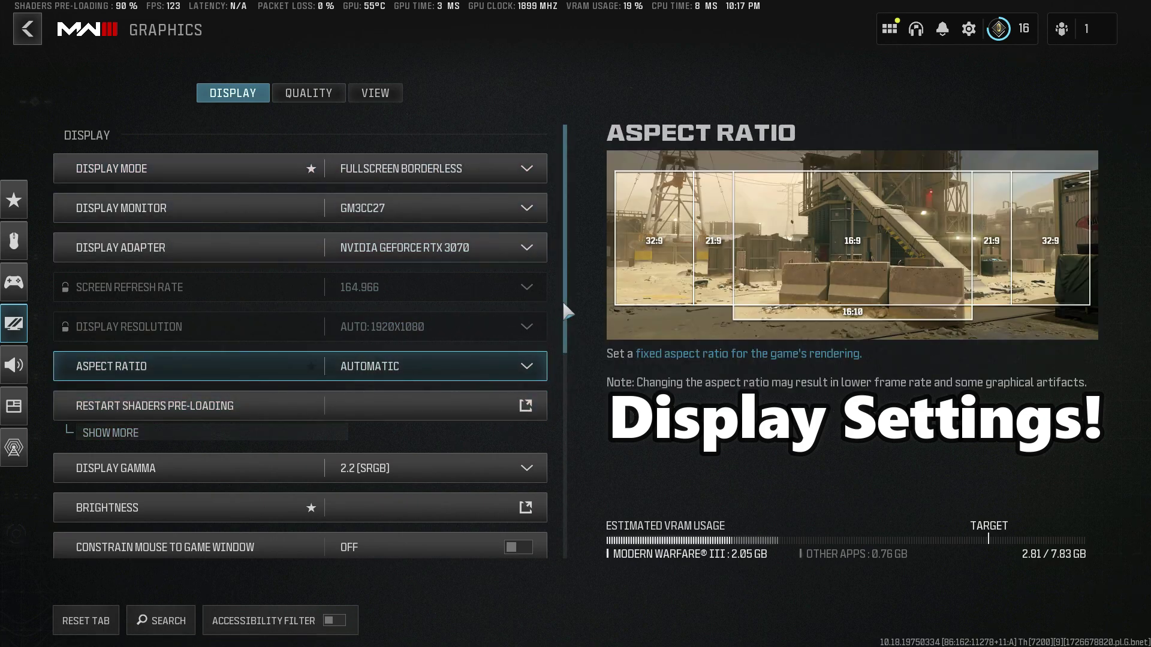
pyautogui.moveTo(564, 304); pyautogui.dragTo(577, 439)
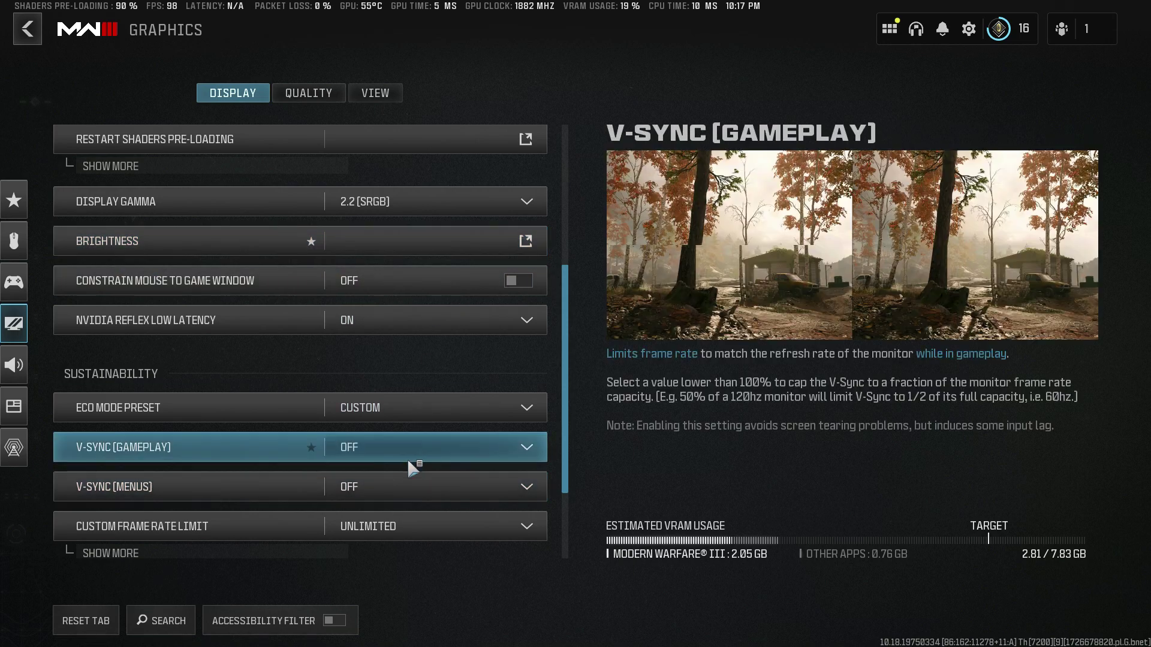
pyautogui.moveTo(560, 440); pyautogui.dragTo(555, 543)
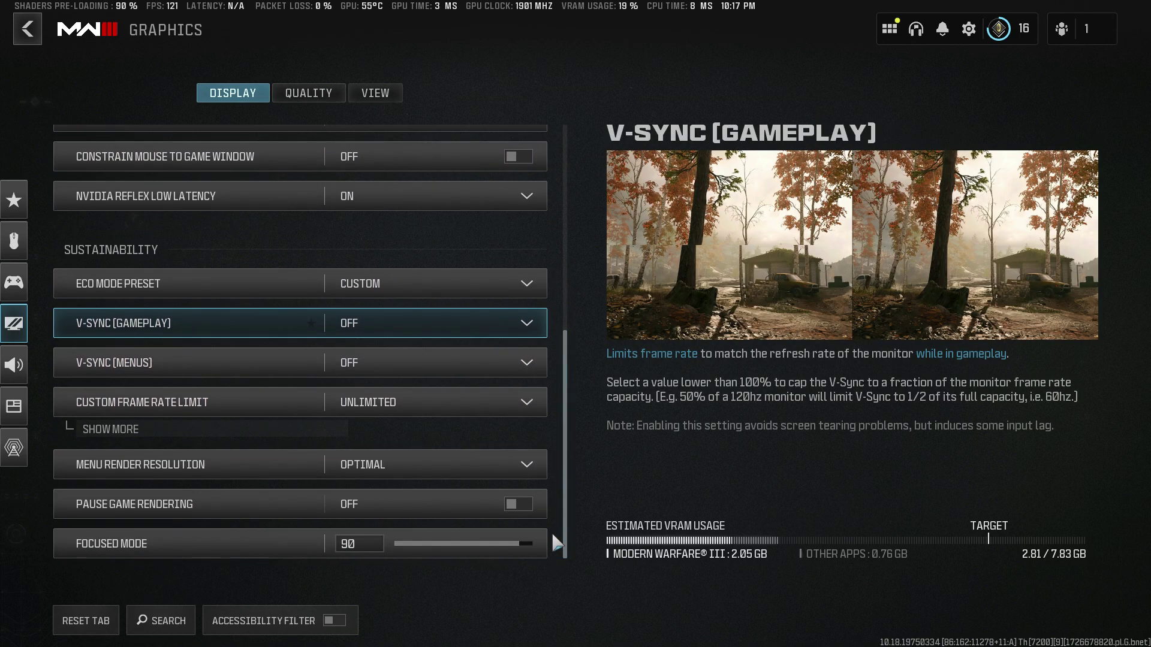
# Step: Open the Quality graphics settings and set the Graphic Preset to Minimum
pyautogui.click(300, 96)
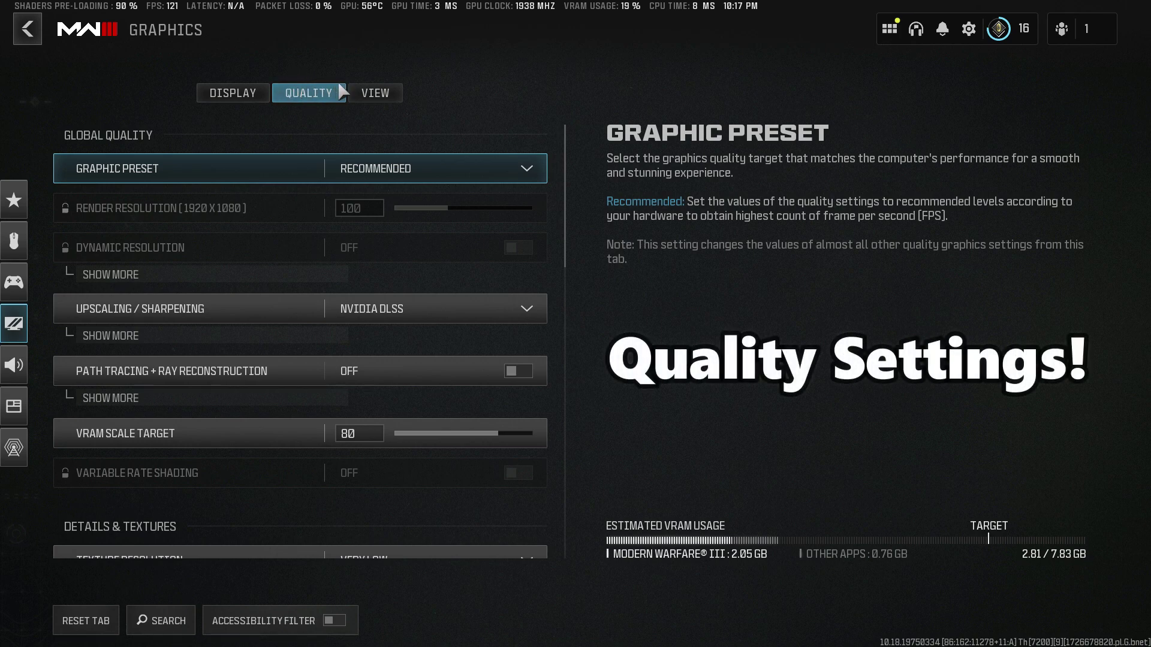
pyautogui.click(404, 157)
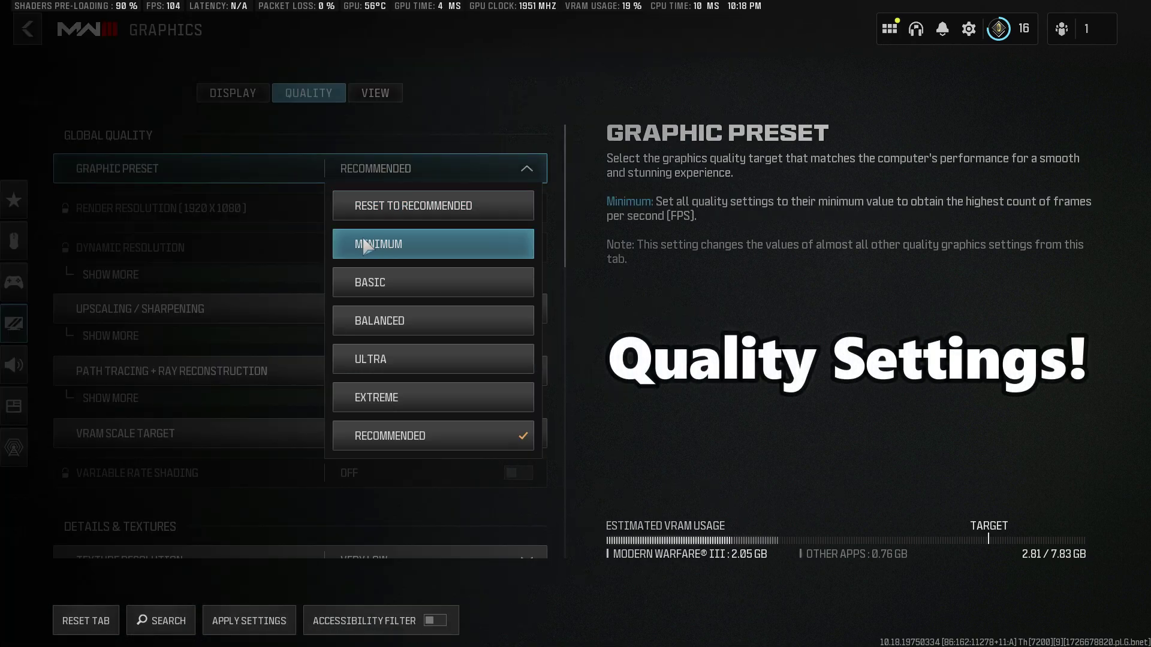
pyautogui.click(393, 246)
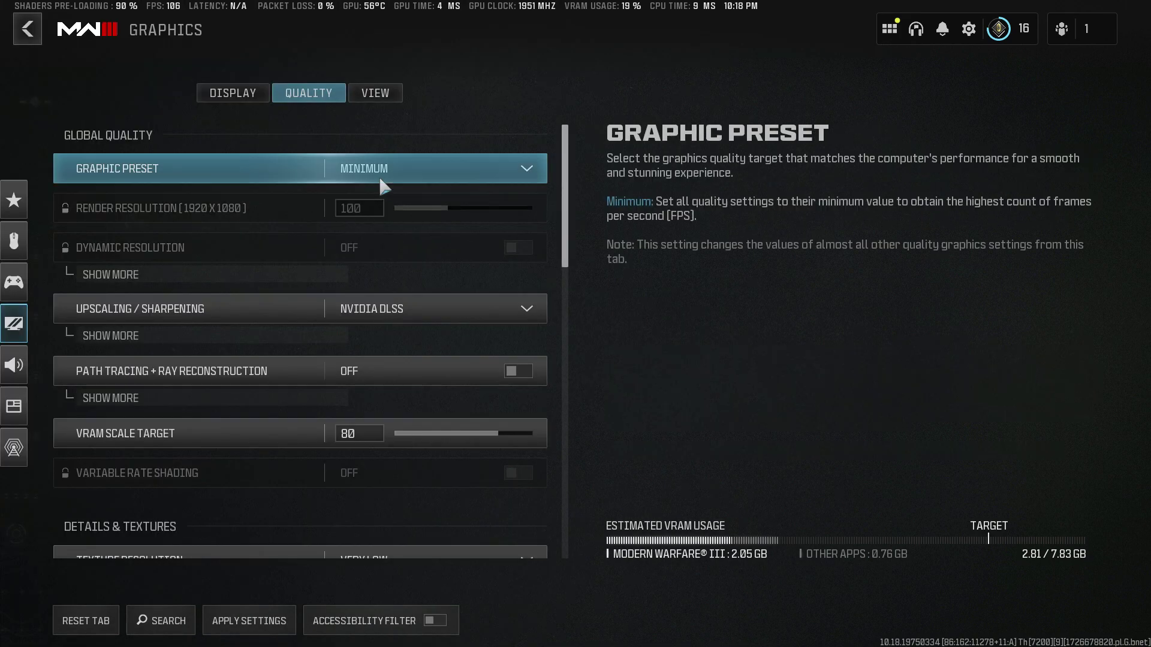
pyautogui.click(421, 168)
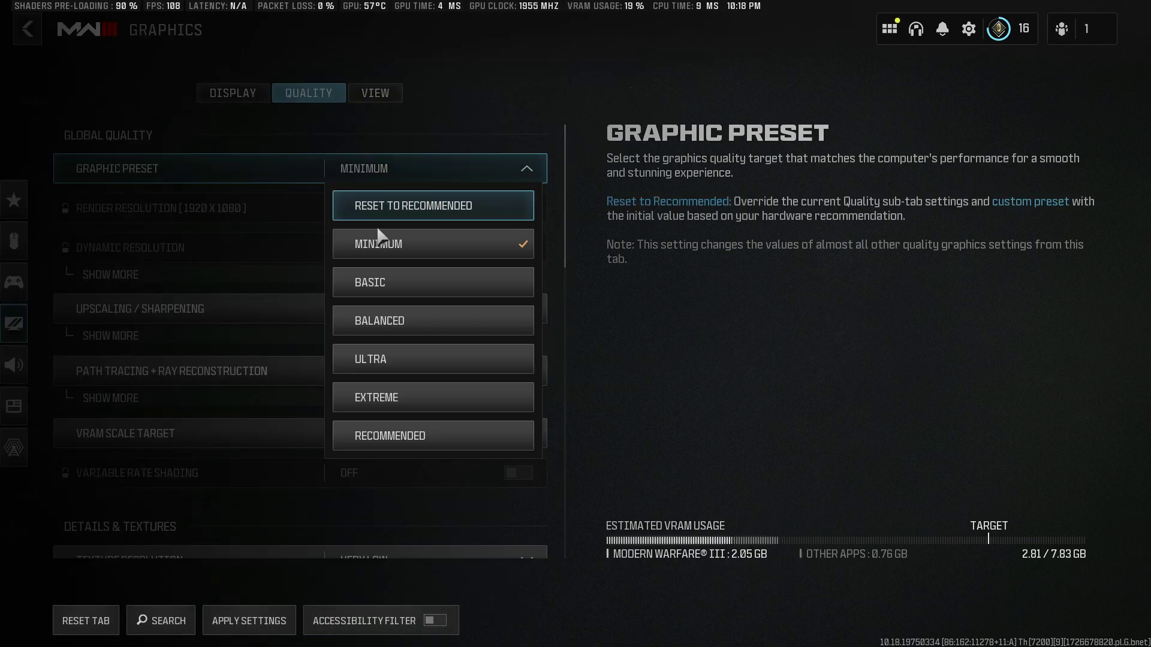
pyautogui.click(380, 282)
# Step: Review the Details & Textures settings and set Static Reflection Quality under Shadow & Lighting to Low
pyautogui.moveTo(564, 185); pyautogui.dragTo(569, 239)
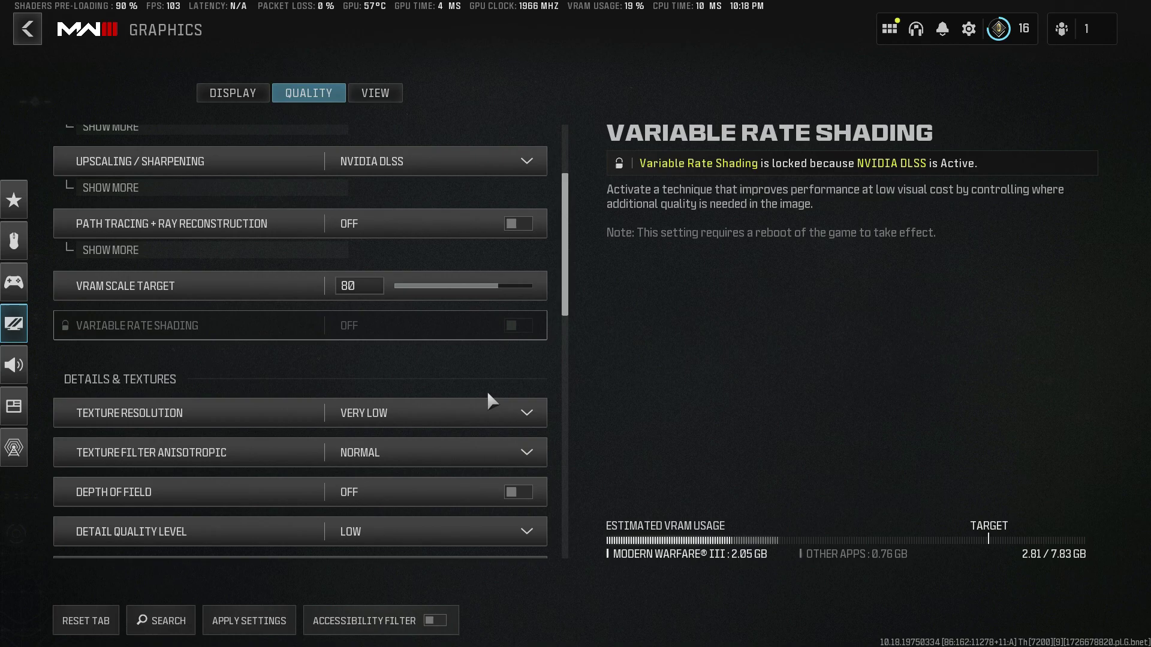
pyautogui.moveTo(570, 286); pyautogui.dragTo(570, 365)
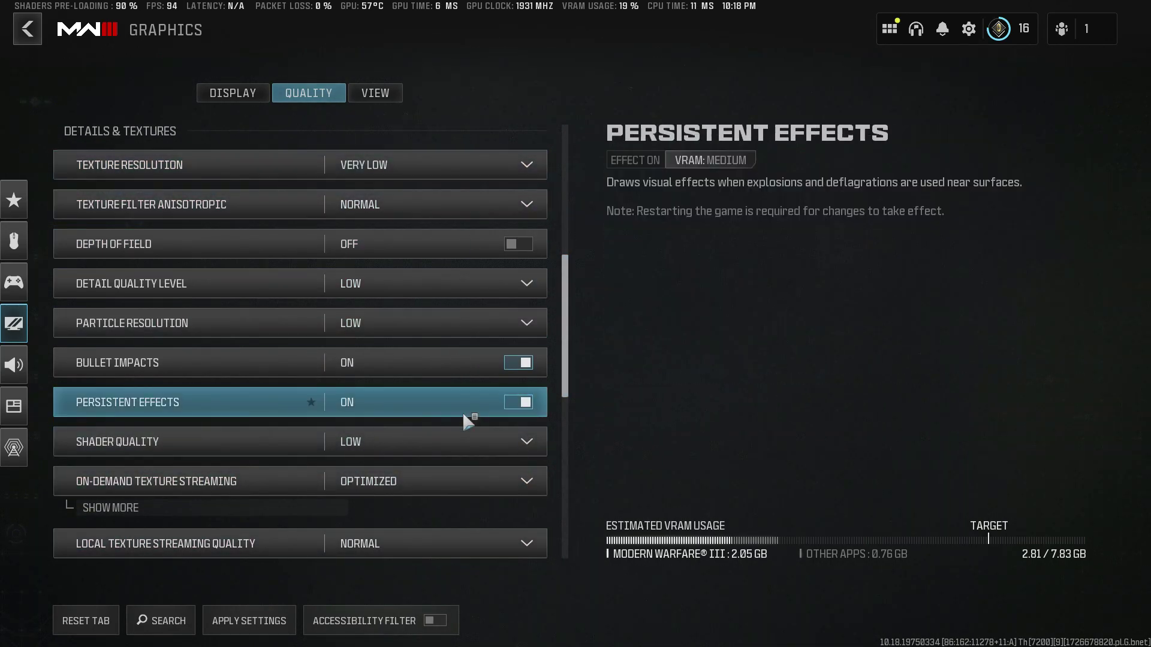
pyautogui.moveTo(563, 369); pyautogui.dragTo(571, 440)
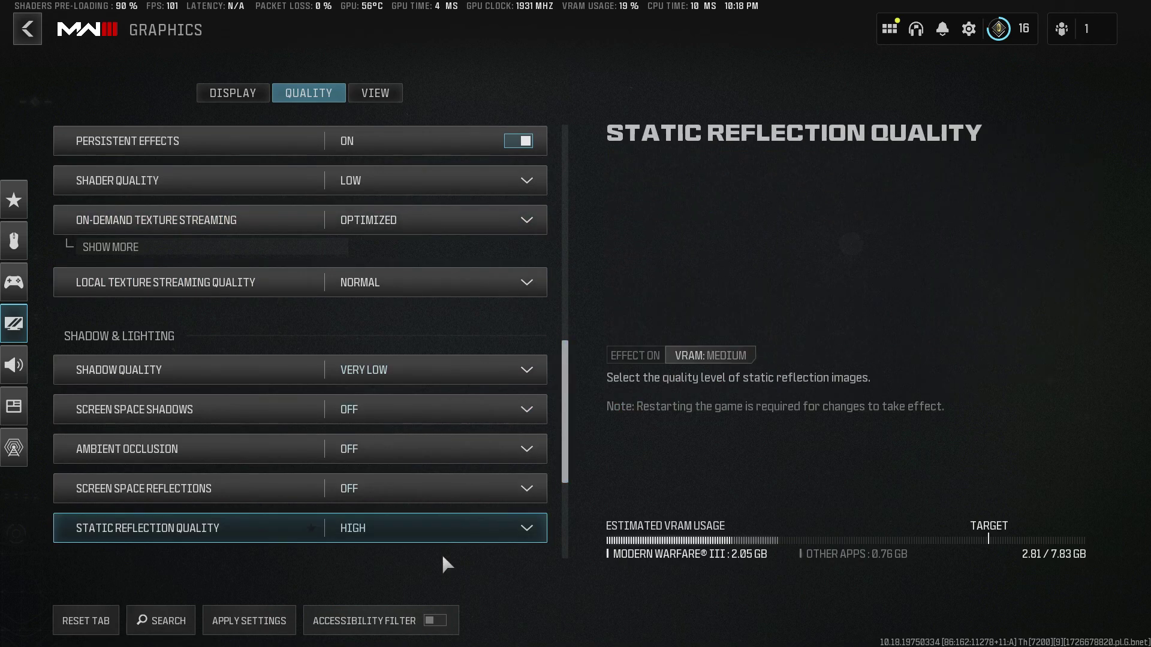
pyautogui.click(461, 529)
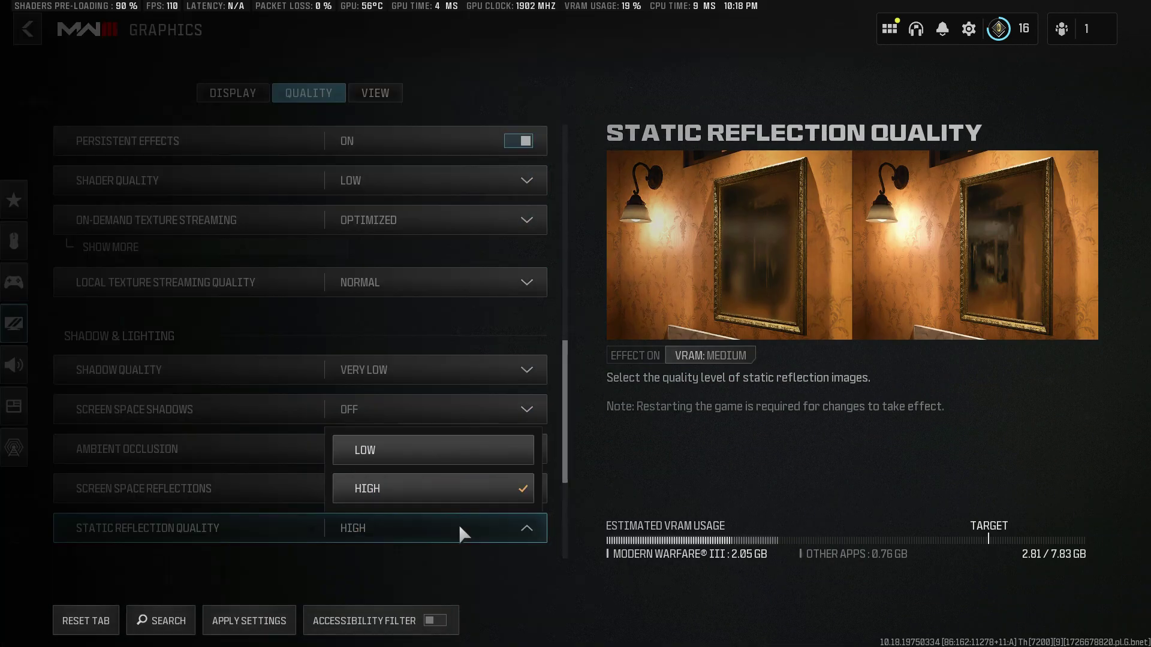
pyautogui.click(398, 457)
# Step: Check the Environment quality settings, then switch to the View settings and apply the unsaved graphical changes
pyautogui.moveTo(569, 401); pyautogui.dragTo(570, 489)
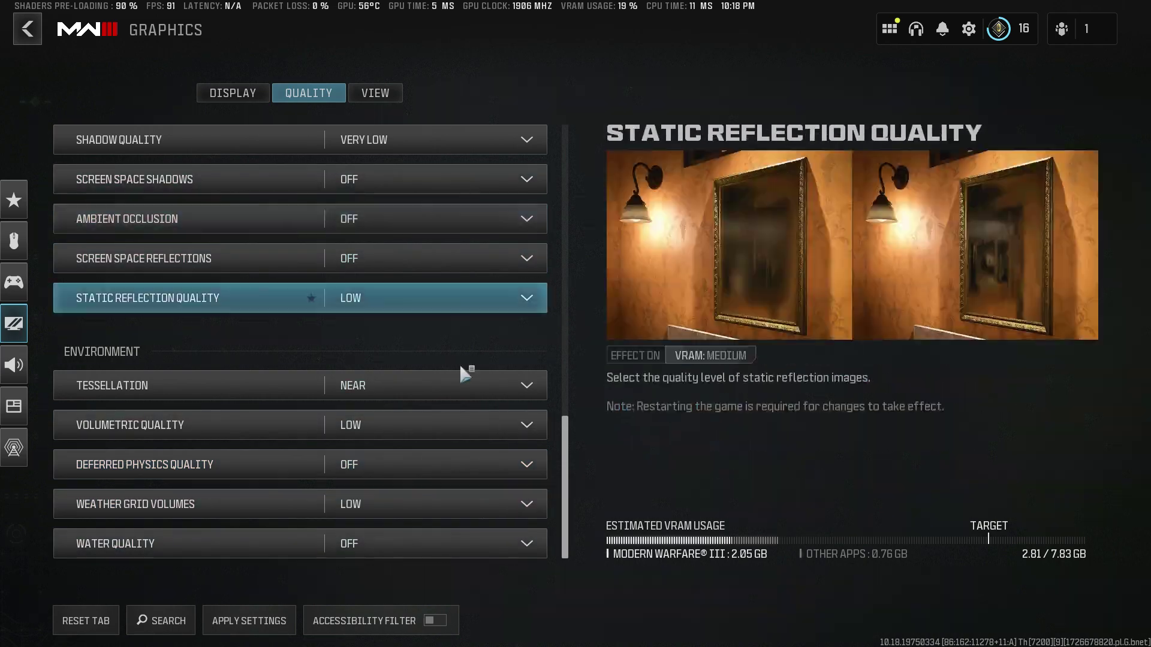
pyautogui.click(379, 95)
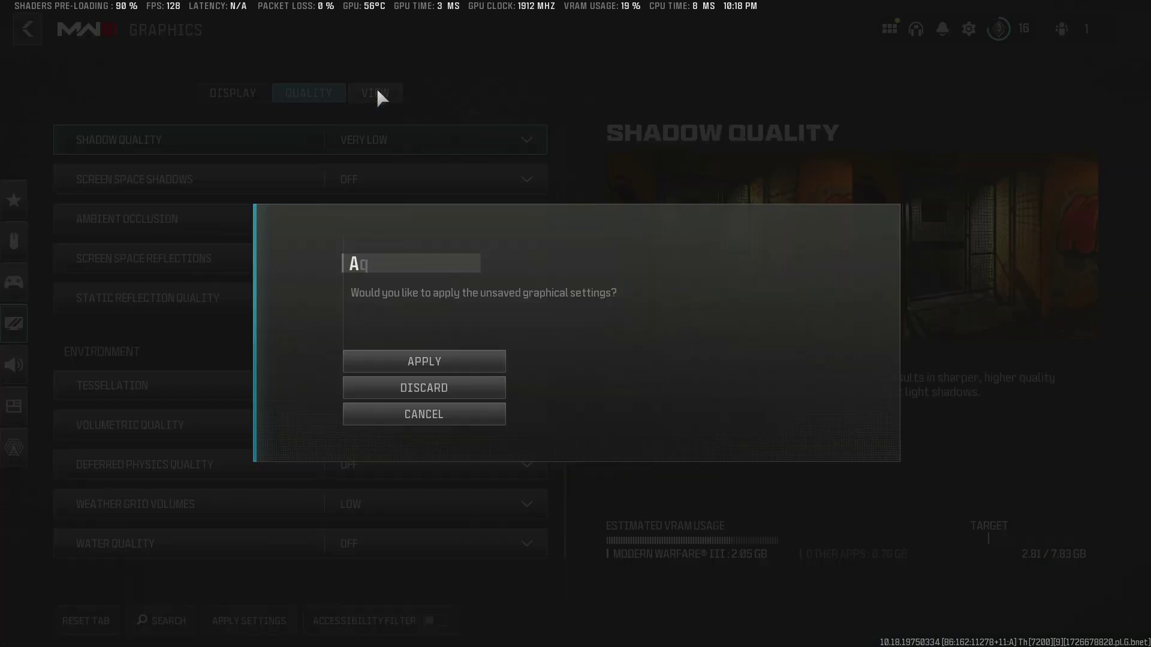
pyautogui.click(431, 358)
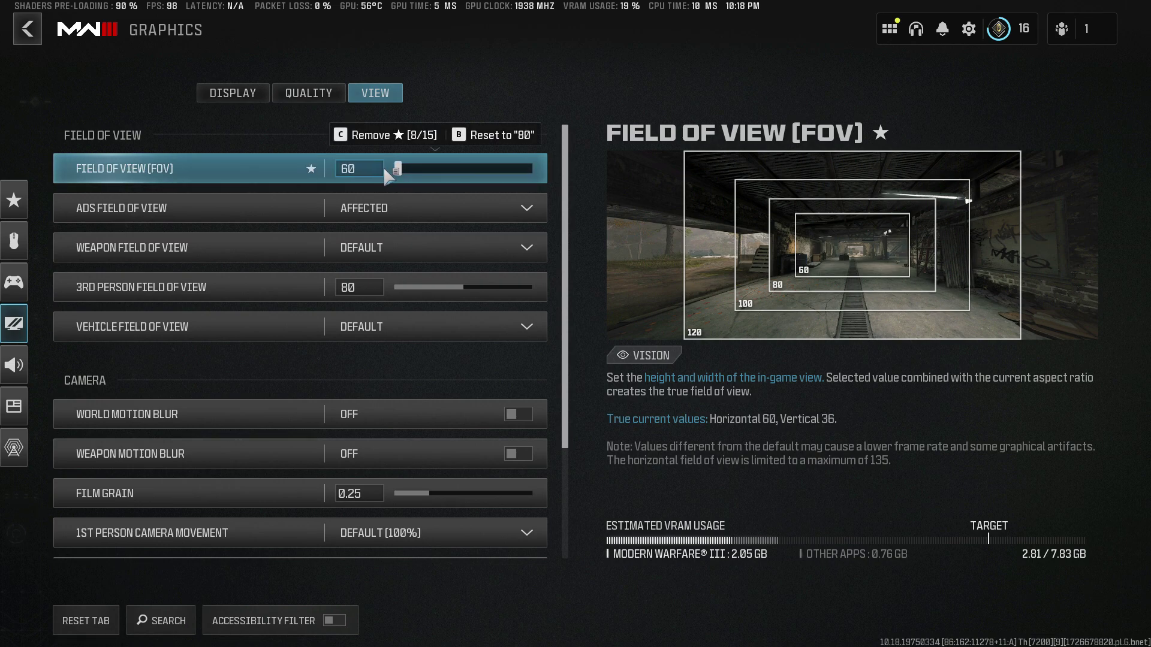
# Step: Set the Field of View (FOV) to 120, review the Camera settings, and return to the Warzone page
pyautogui.moveTo(387, 173); pyautogui.dragTo(470, 175)
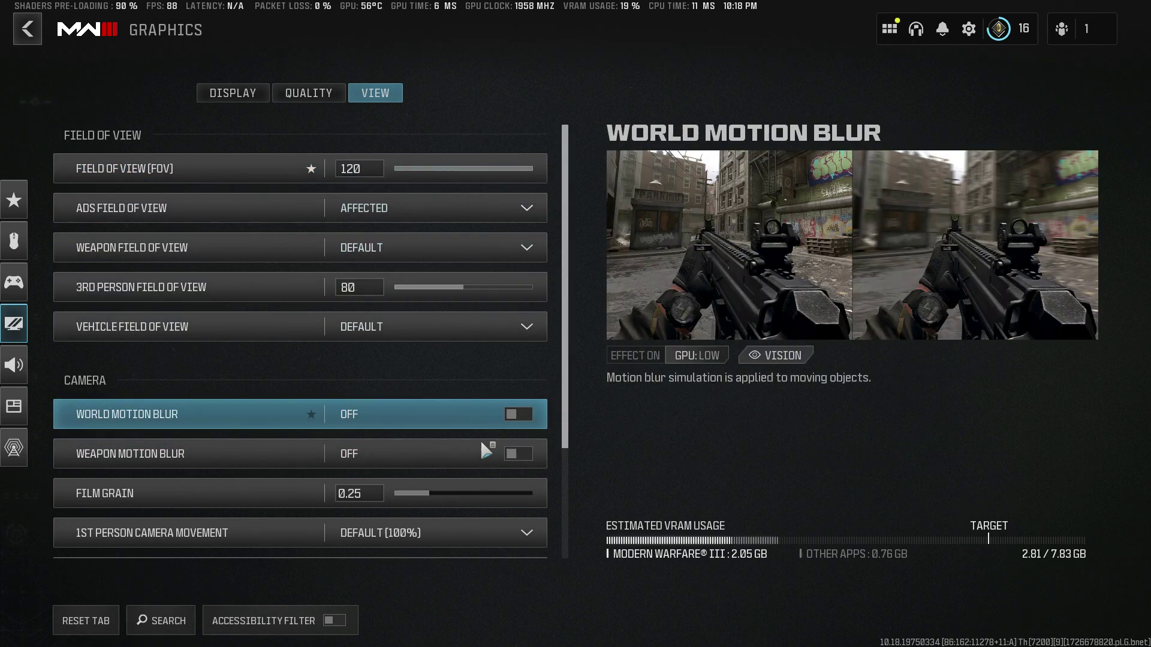
pyautogui.scroll(-3, 560, 314)
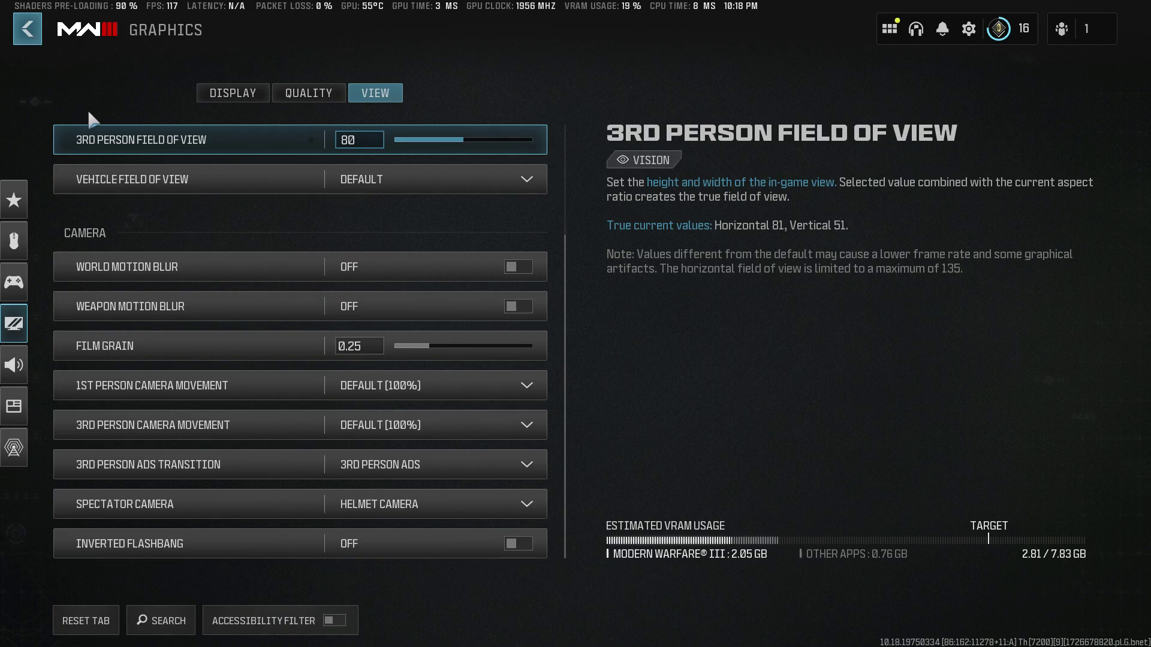
pyautogui.press('Escape')
pyautogui.press('Escape')
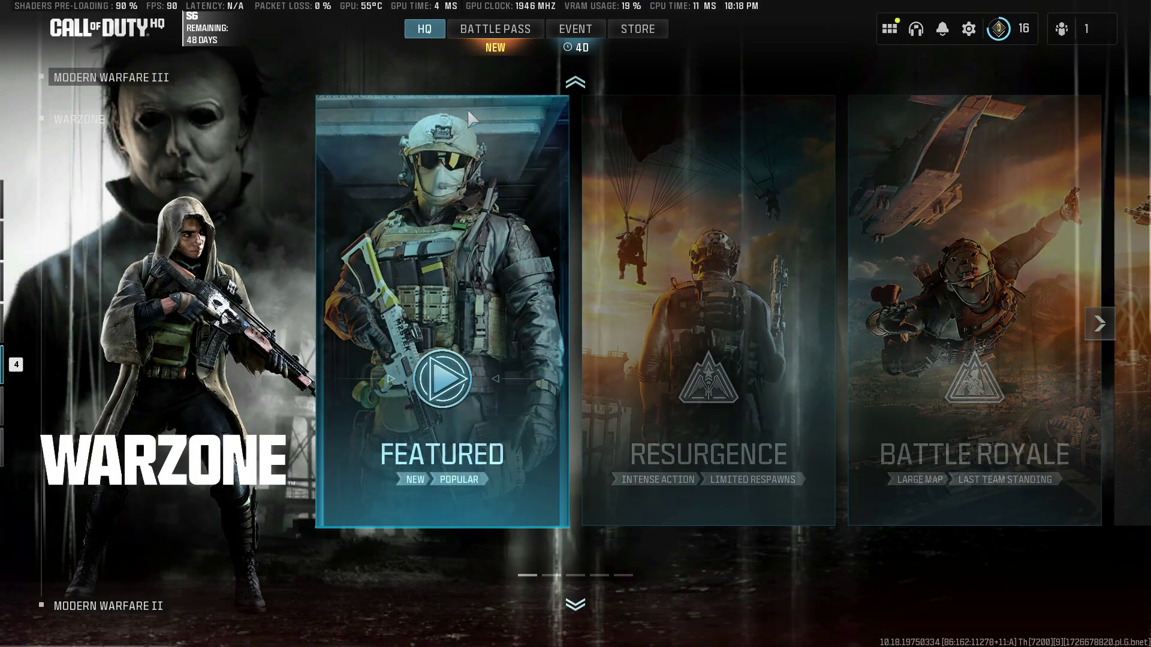